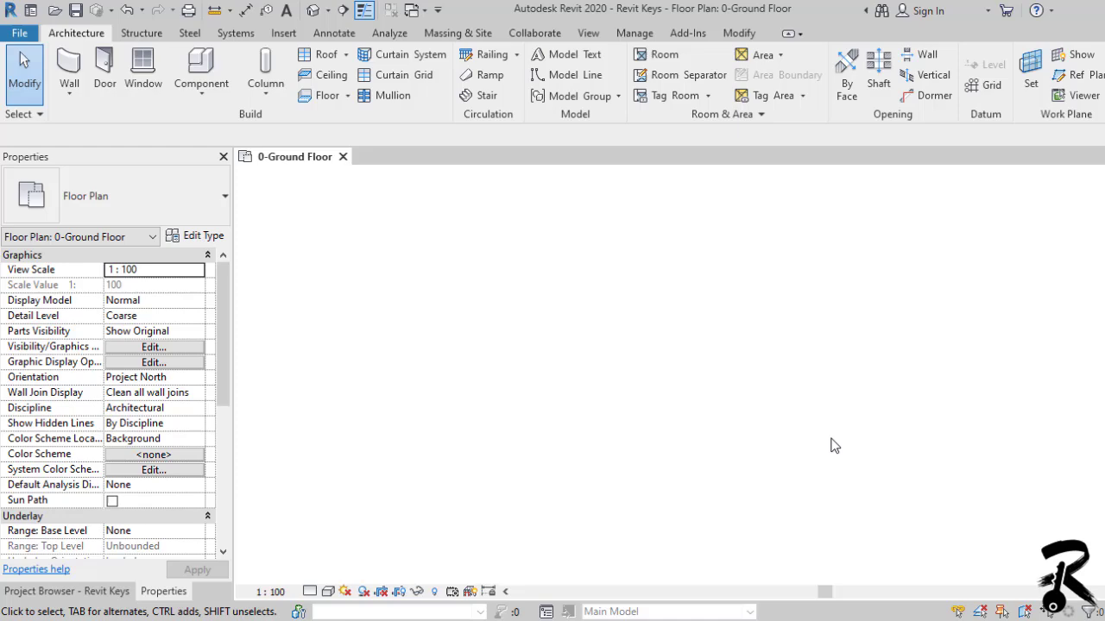
Draw a vertical Exterior - Block on Mtl. Stud basic wall, 8000 mm high, in the ground floor plan
click(55, 50)
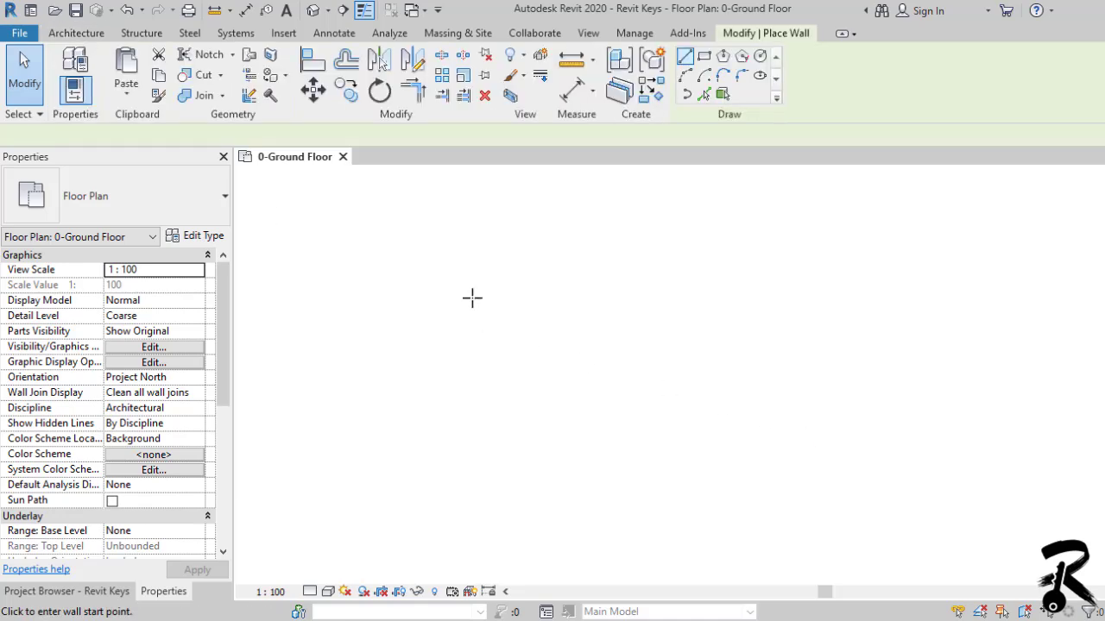
click(485, 259)
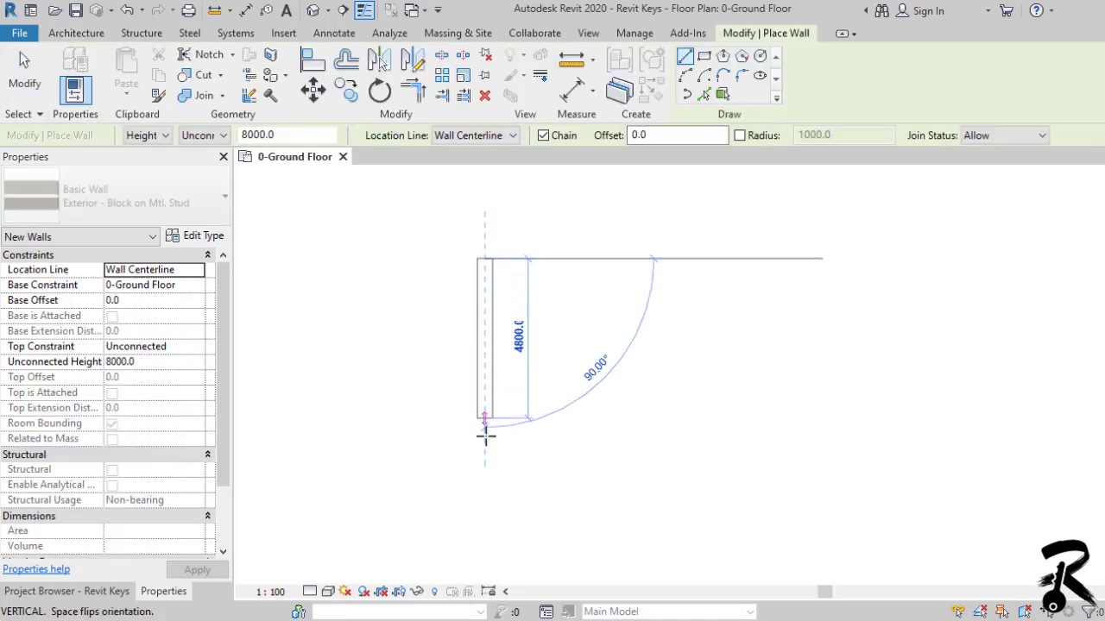
click(485, 481)
key(Escape)
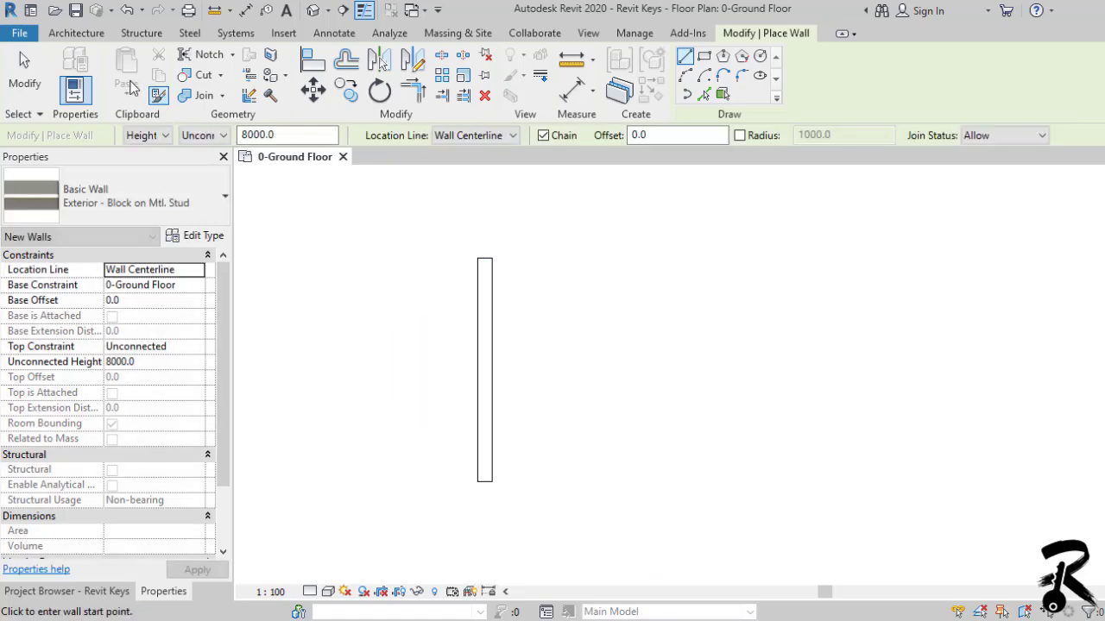
Place an M_Single-Flush 0915 x 2134mm door near the middle of the block wall
click(76, 33)
click(102, 63)
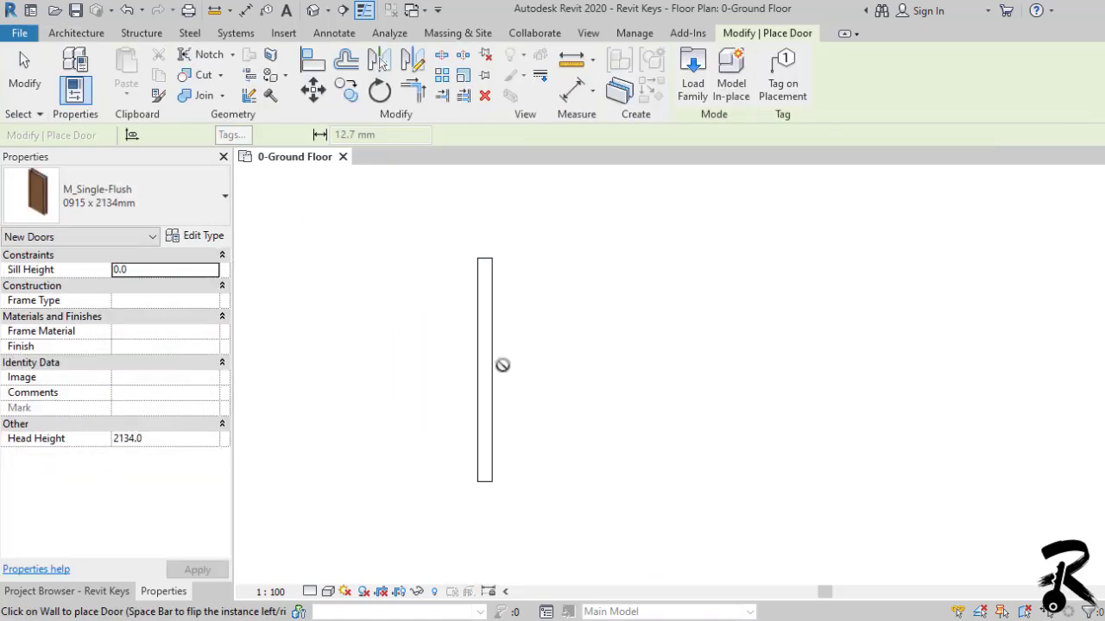
click(522, 386)
key(Escape)
key(Escape)
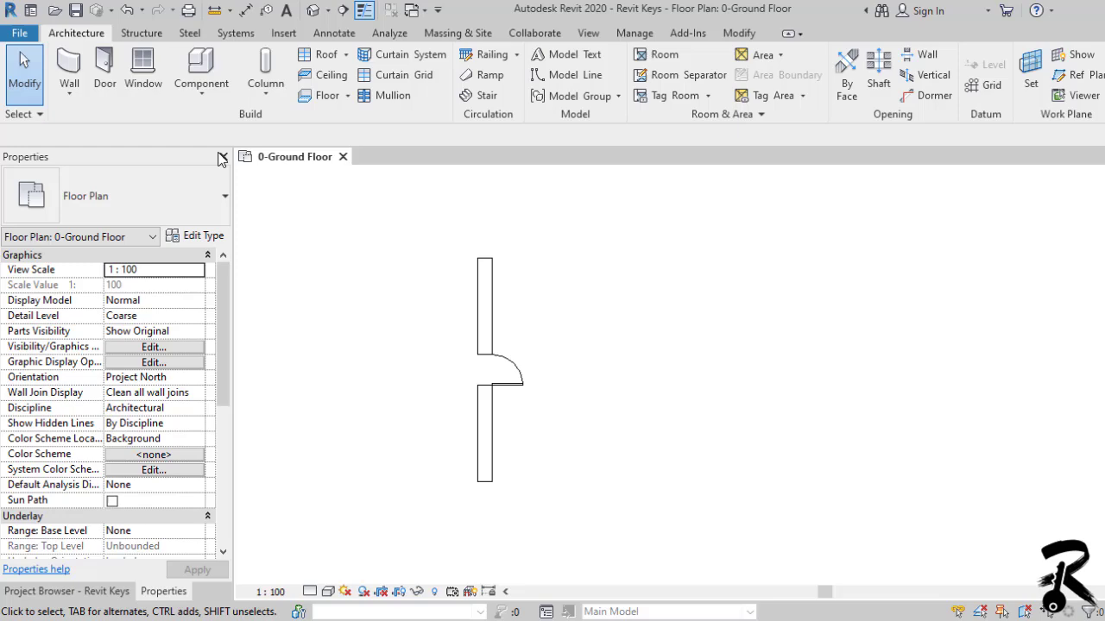
Draw a vertical Storefront curtain wall about 7400 mm long, parallel to the block wall on its door-swing side
click(69, 67)
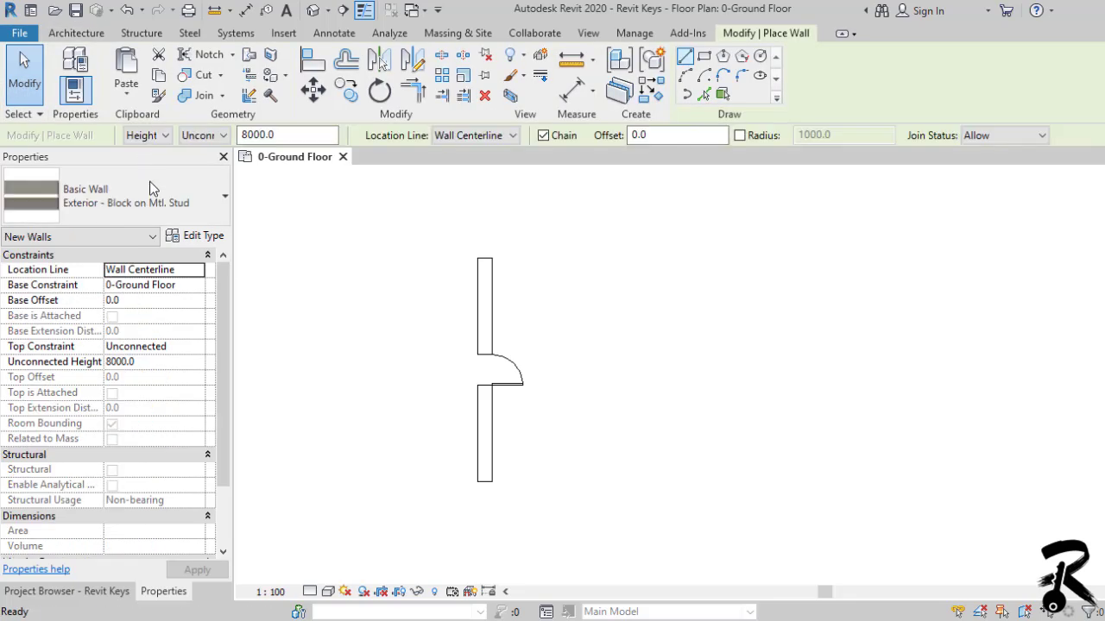
click(163, 199)
scroll(183, 345, down, 6)
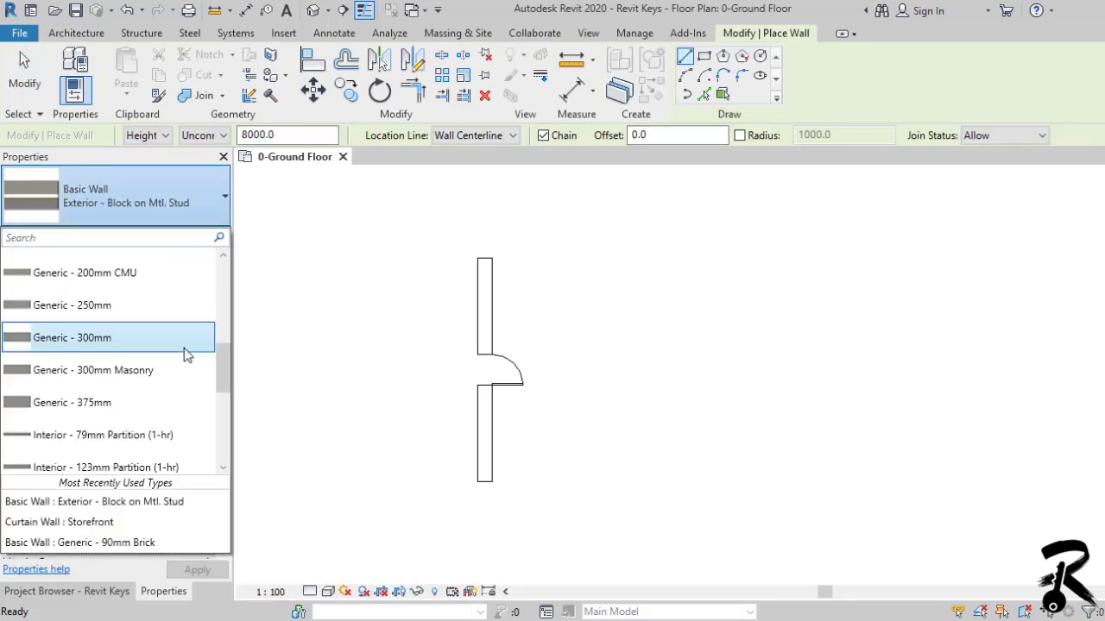
click(119, 405)
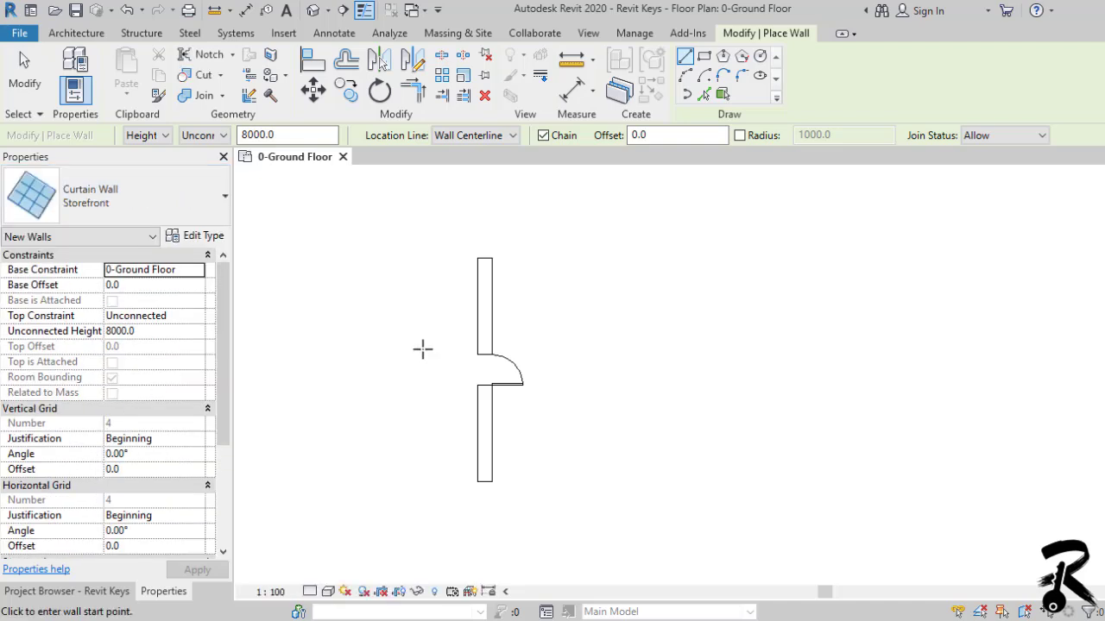
click(601, 252)
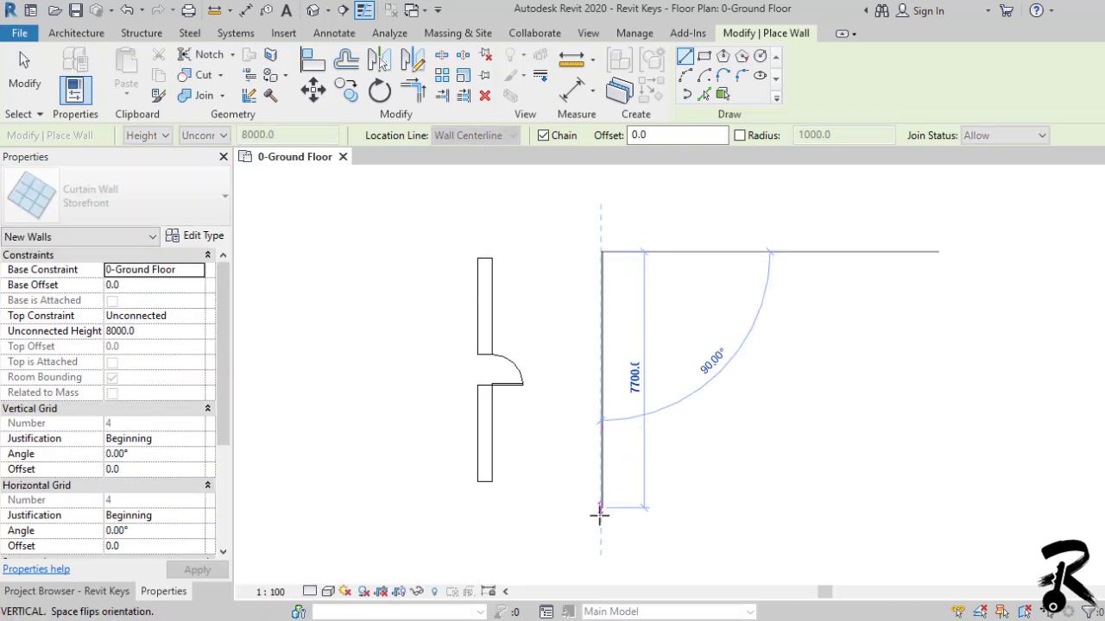
click(601, 498)
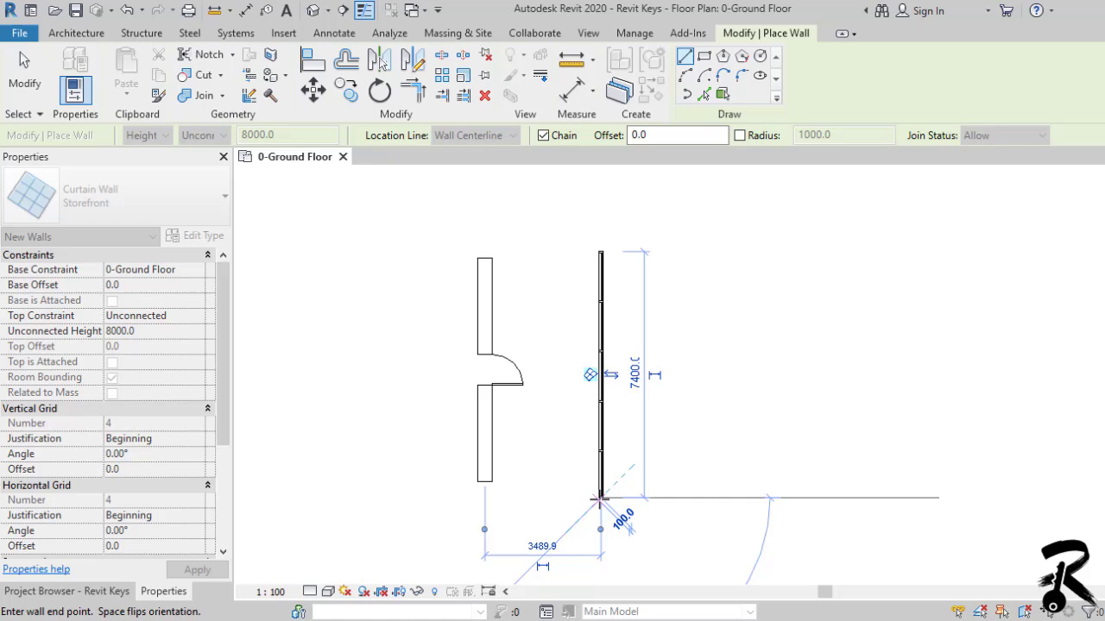
key(Escape)
key(Escape)
Try to place an M_Single-Flush 0915 x 2134mm door in the Storefront curtain wall
key(d)
key(r)
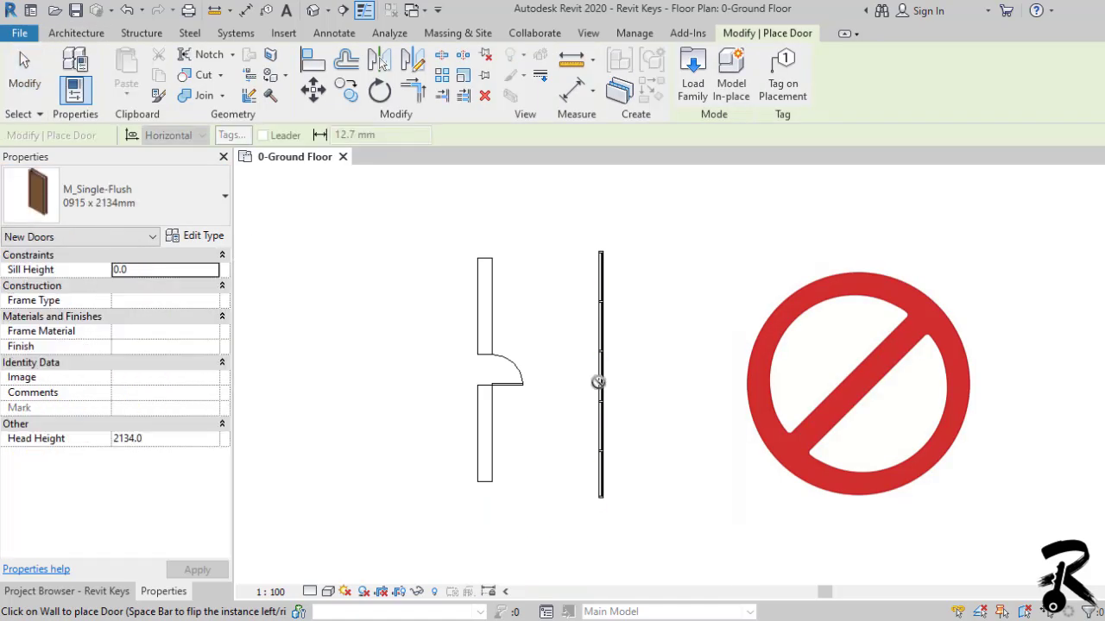
key(Escape)
key(Escape)
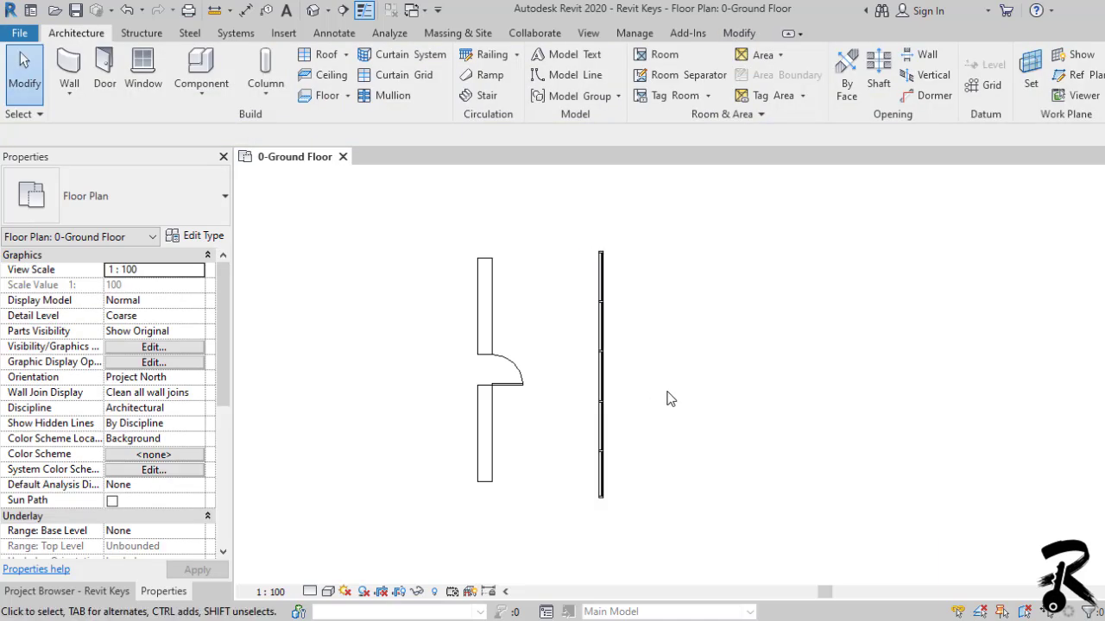
Delete the block wall together with its door in the 3D view
click(314, 11)
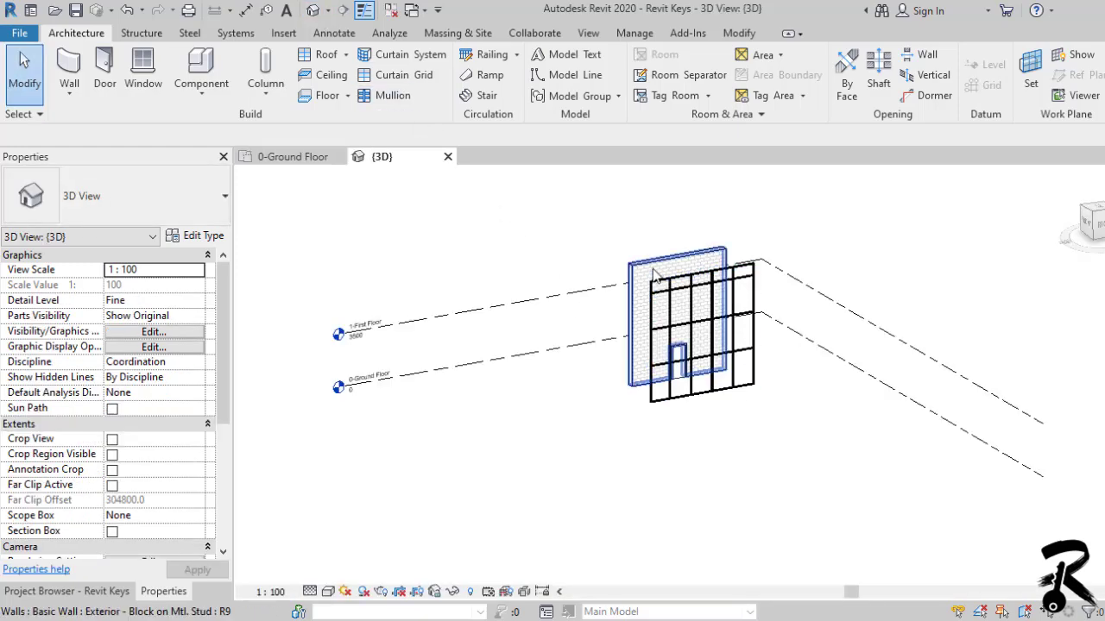
click(653, 275)
key(Delete)
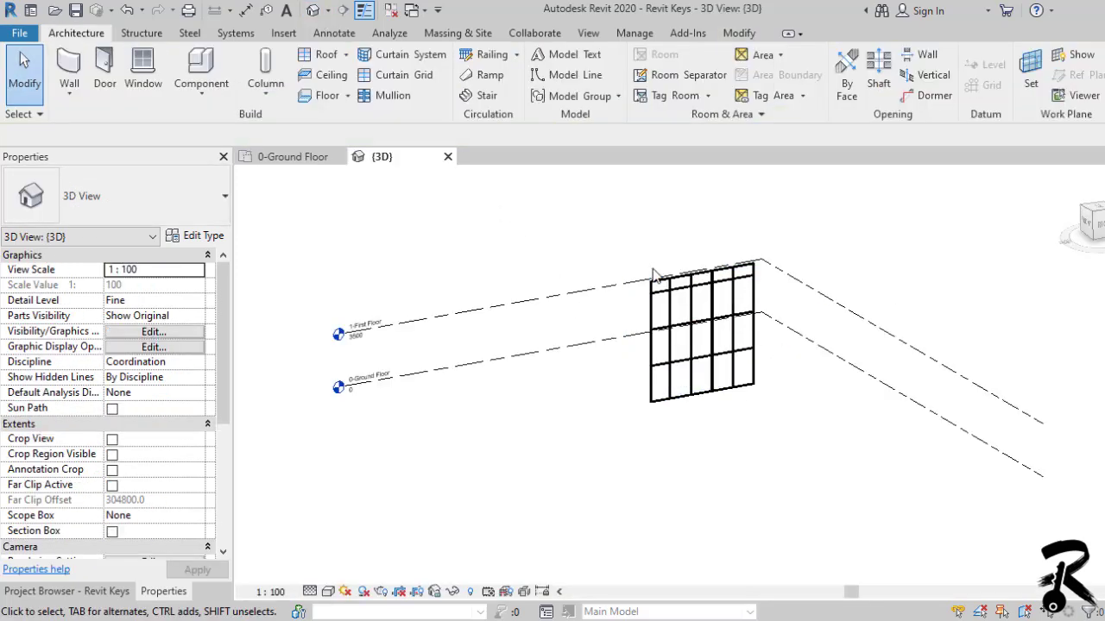
In the South elevation, set the Storefront curtain wall's top constraint to Up to level: 1-First Floor
click(95, 591)
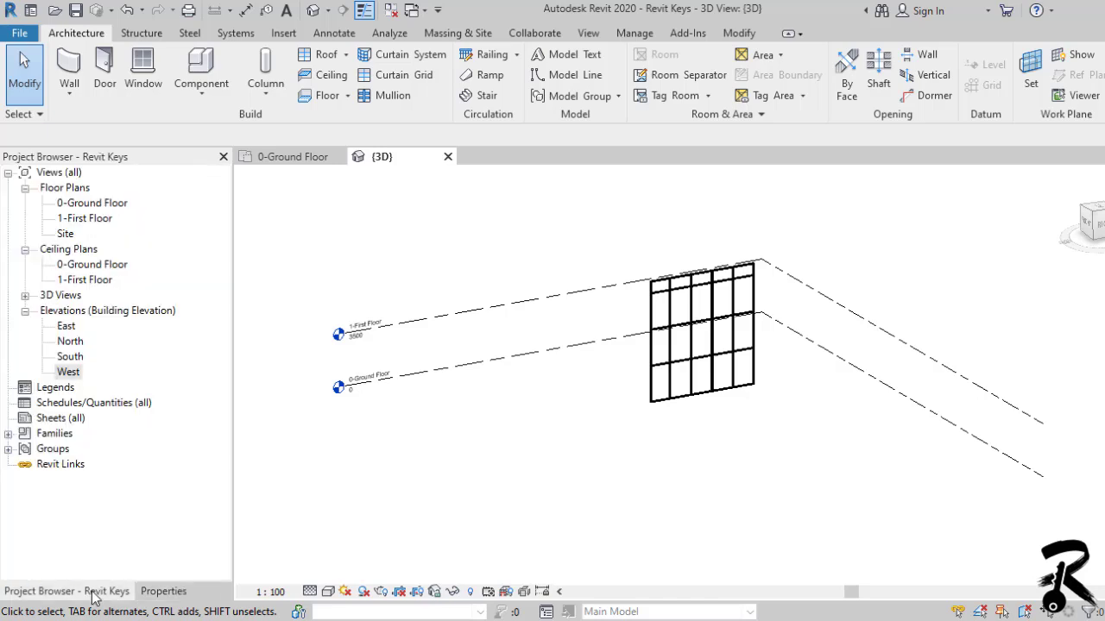
double_click(67, 358)
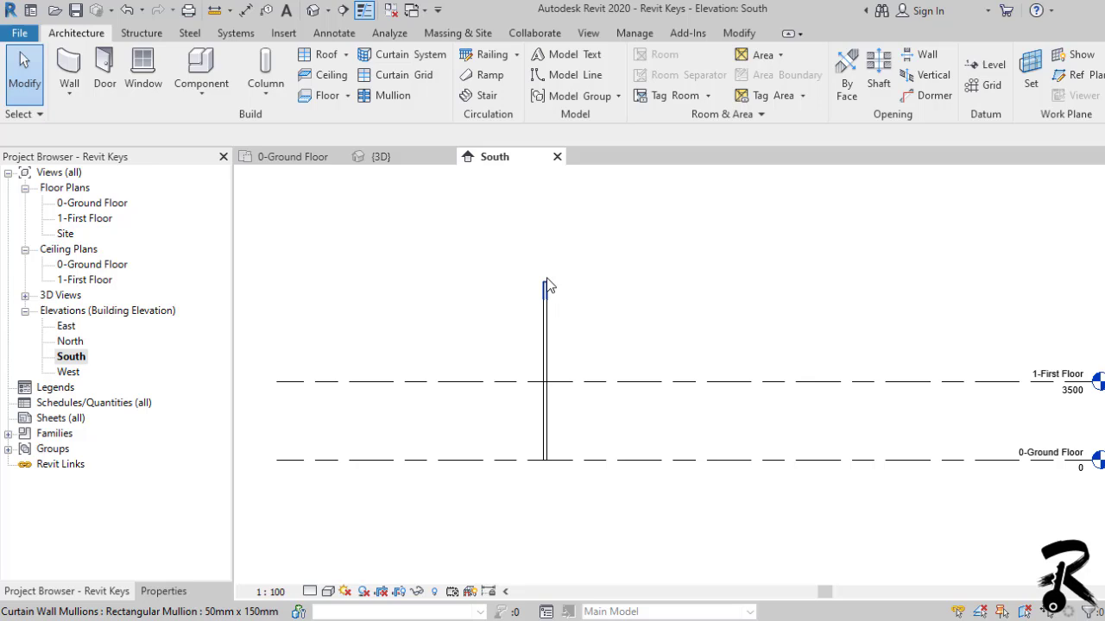
key(Tab)
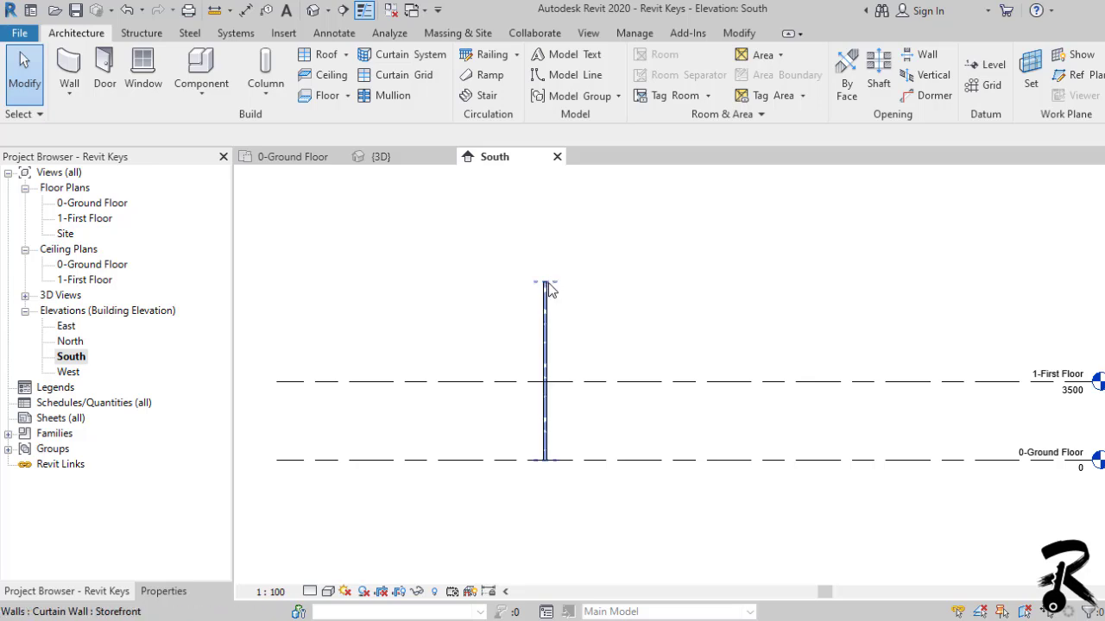
click(547, 286)
click(165, 592)
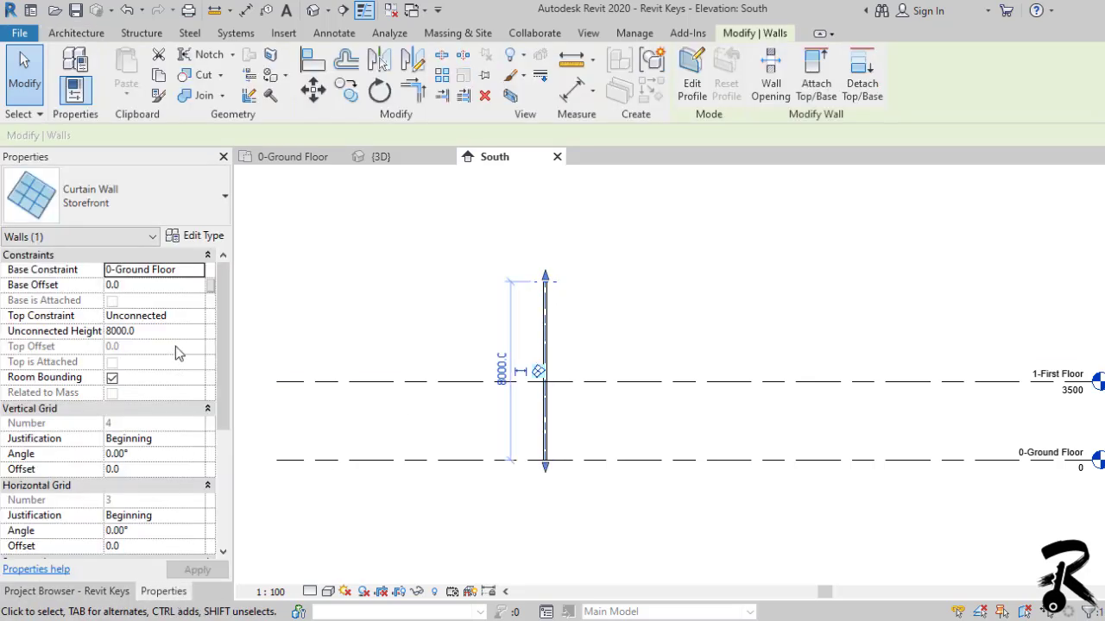
click(197, 334)
click(198, 319)
click(197, 316)
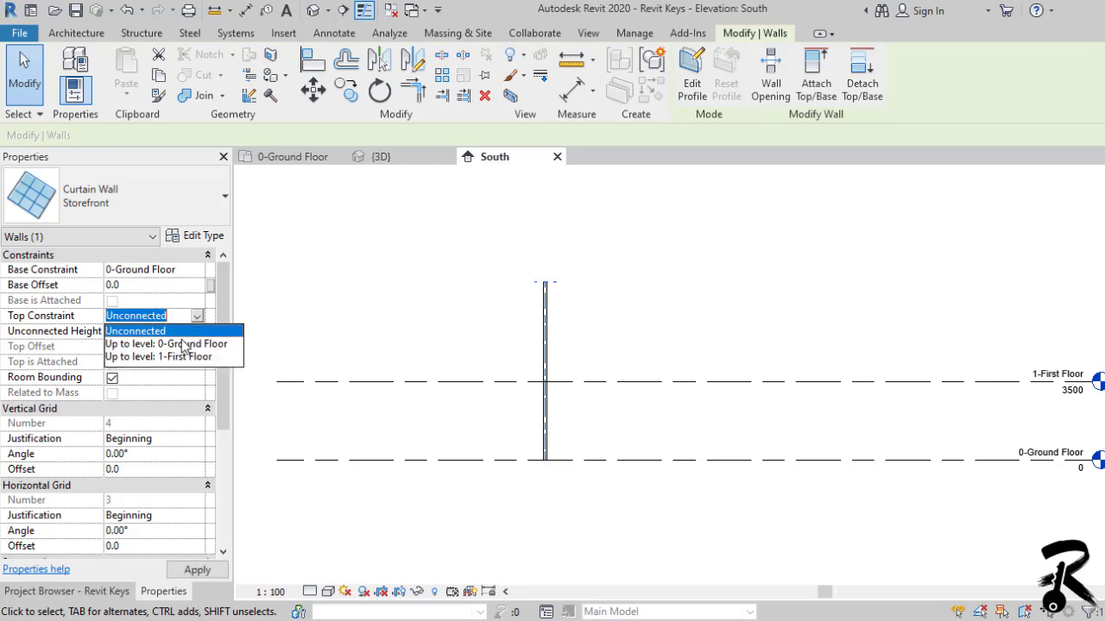
click(174, 357)
click(661, 349)
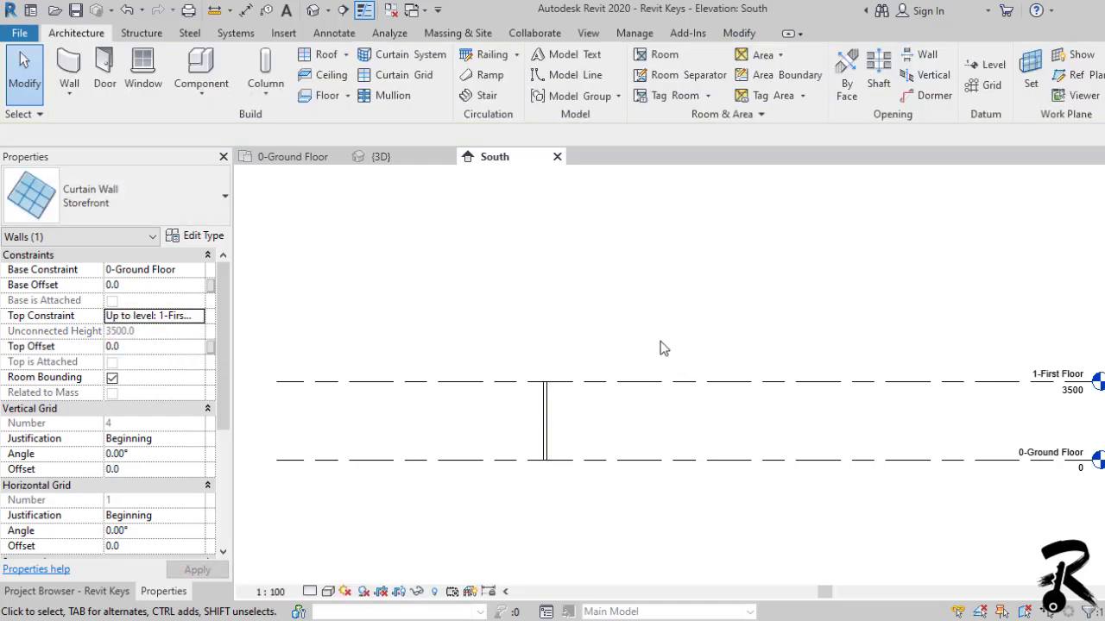
Open the West elevation to show the curtain wall's glazed face
click(86, 594)
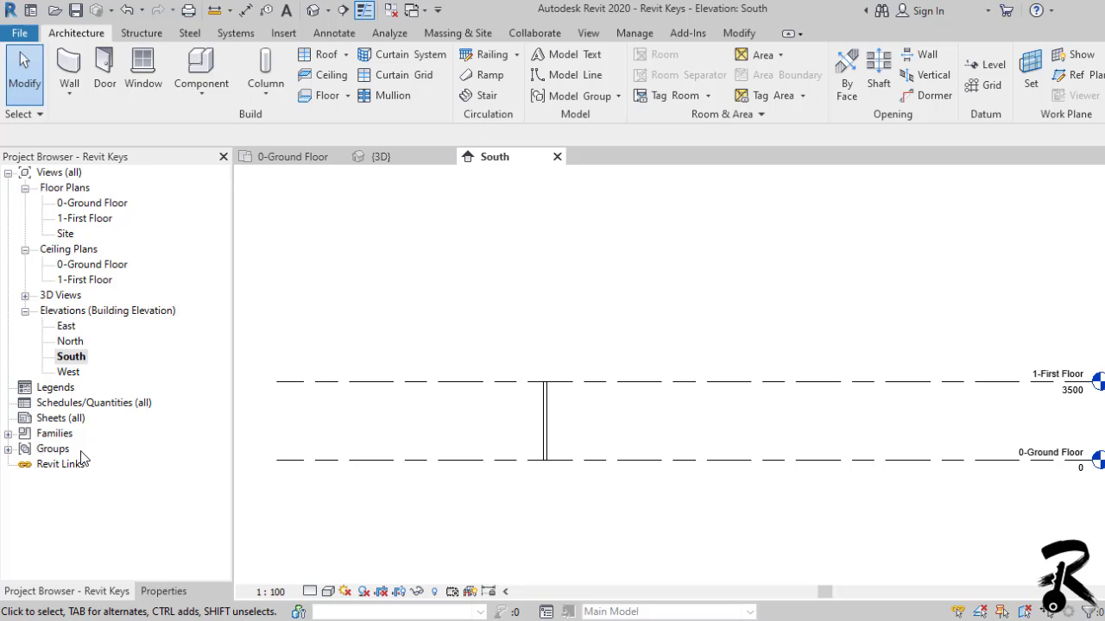
double_click(68, 373)
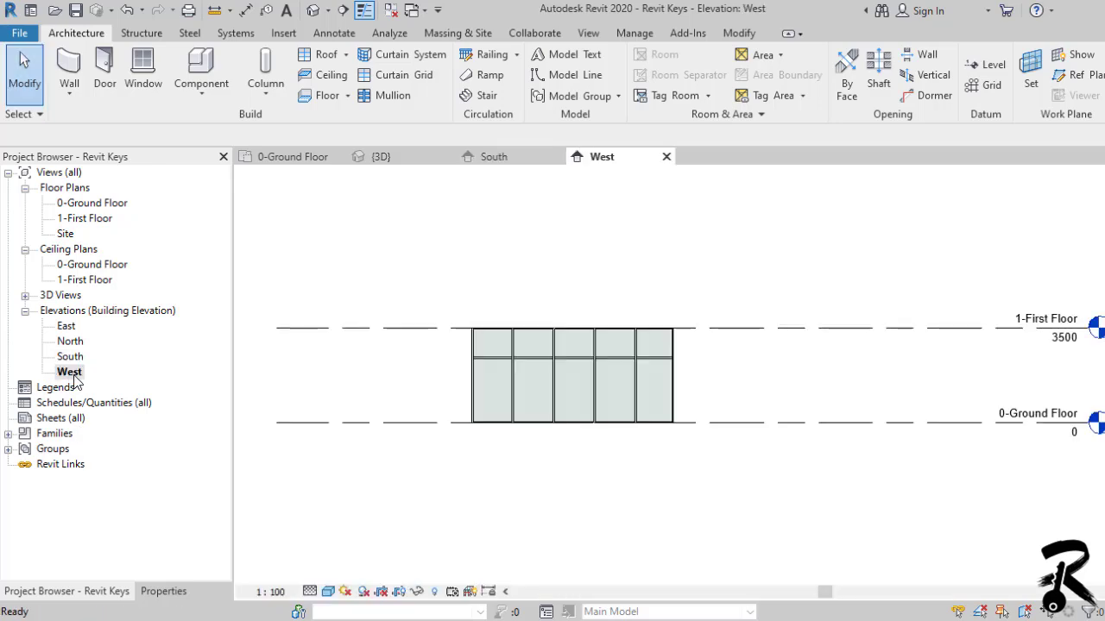
scroll(556, 508, up, 1)
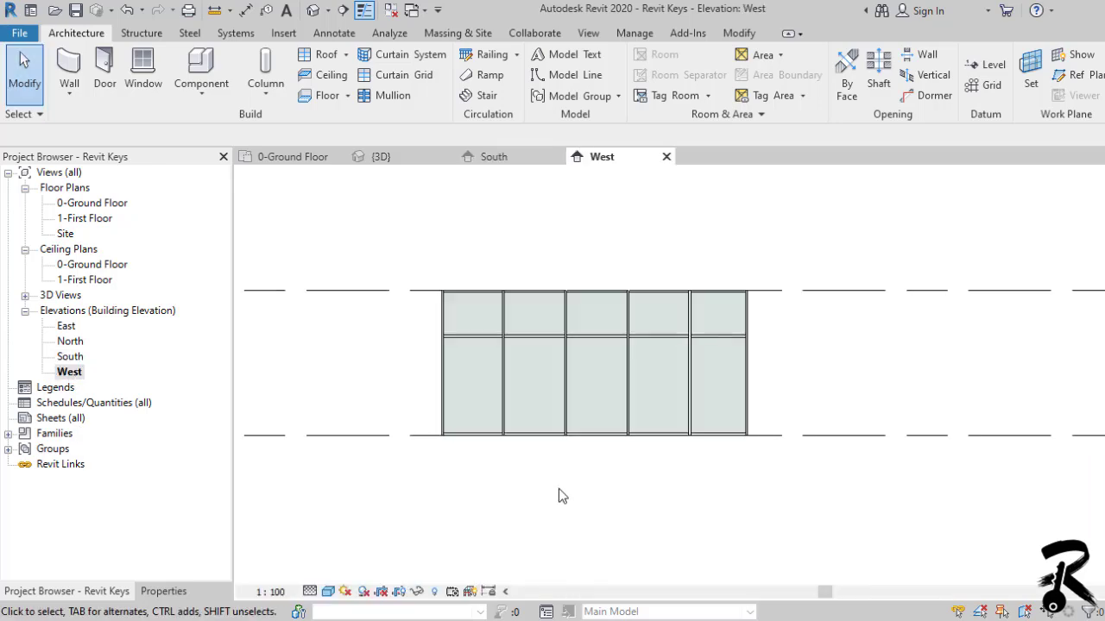
scroll(584, 461, up, 2)
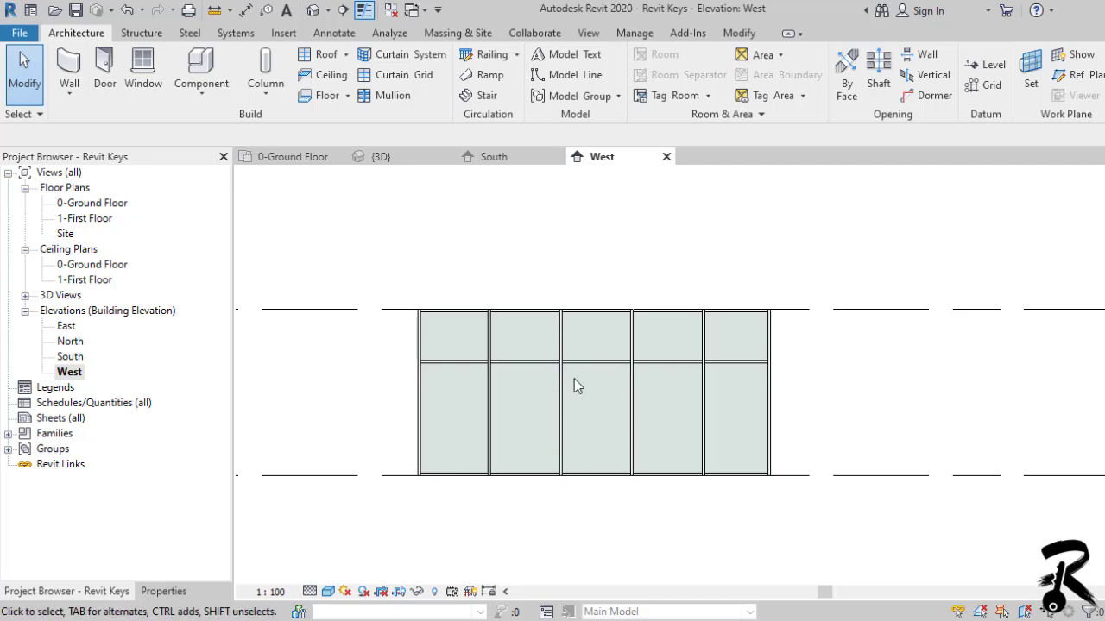
Load the Door-Curtain-Wall-Double-Glass family from the Doors folder of the US Imperial library
click(281, 34)
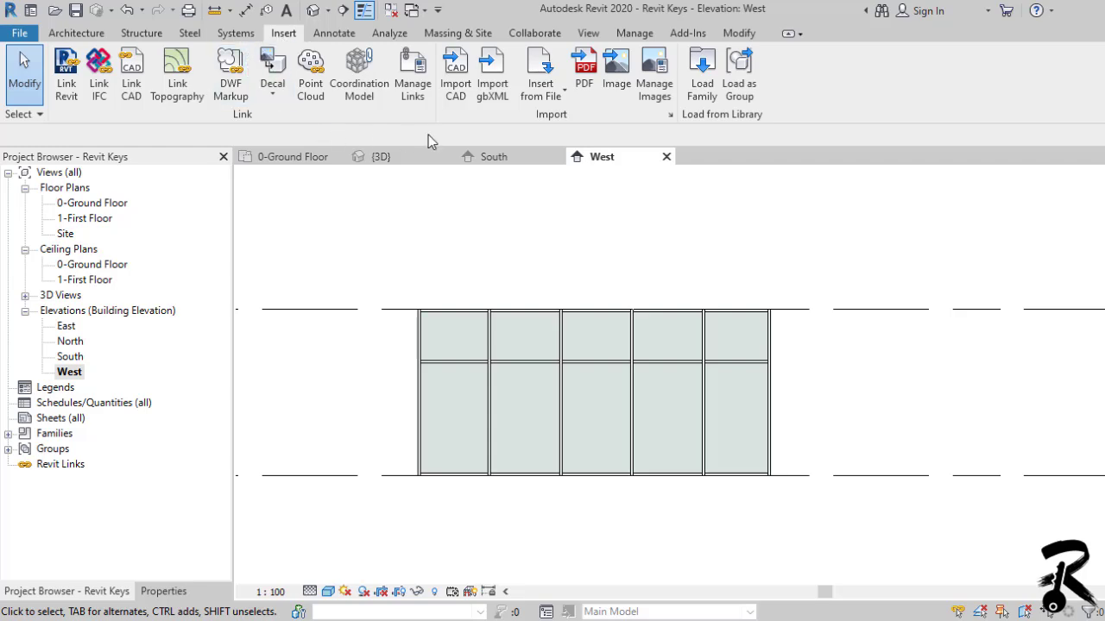
click(707, 98)
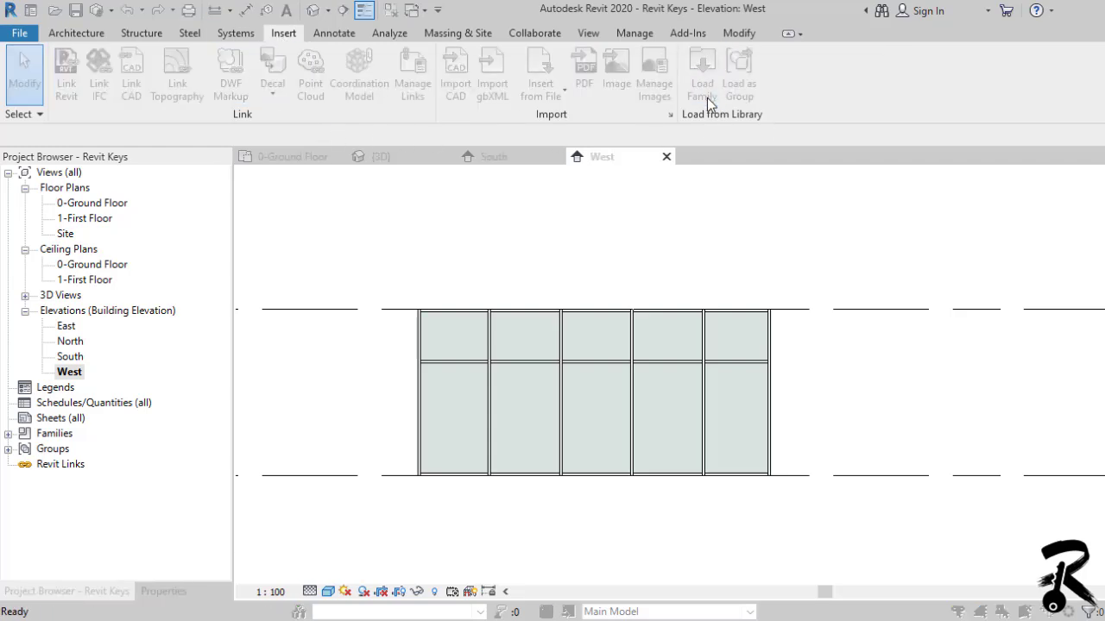
click(502, 190)
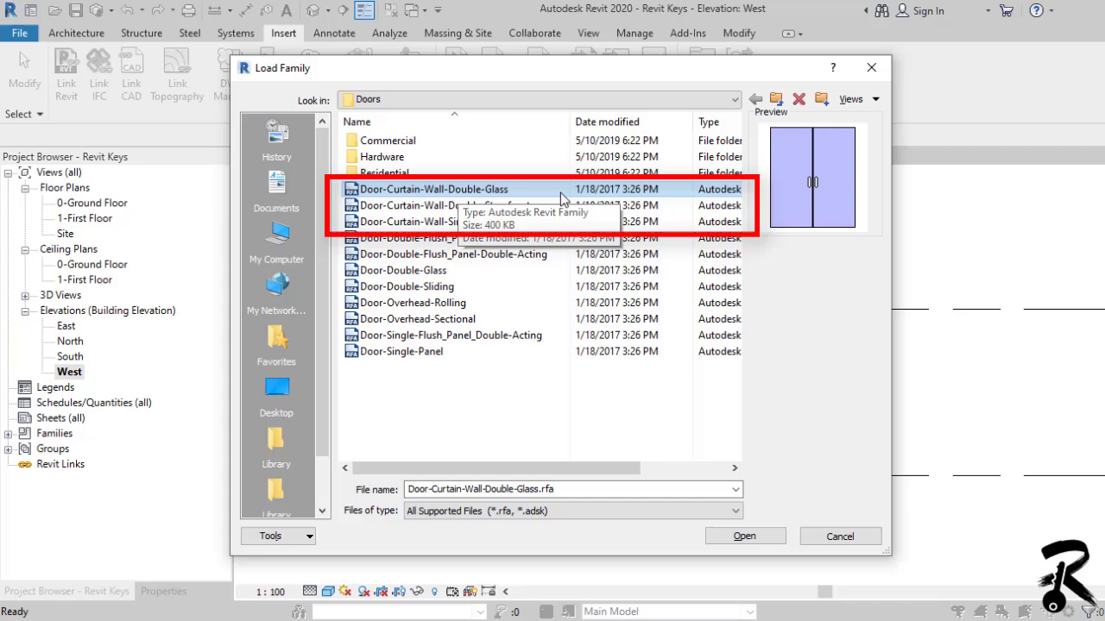
click(748, 537)
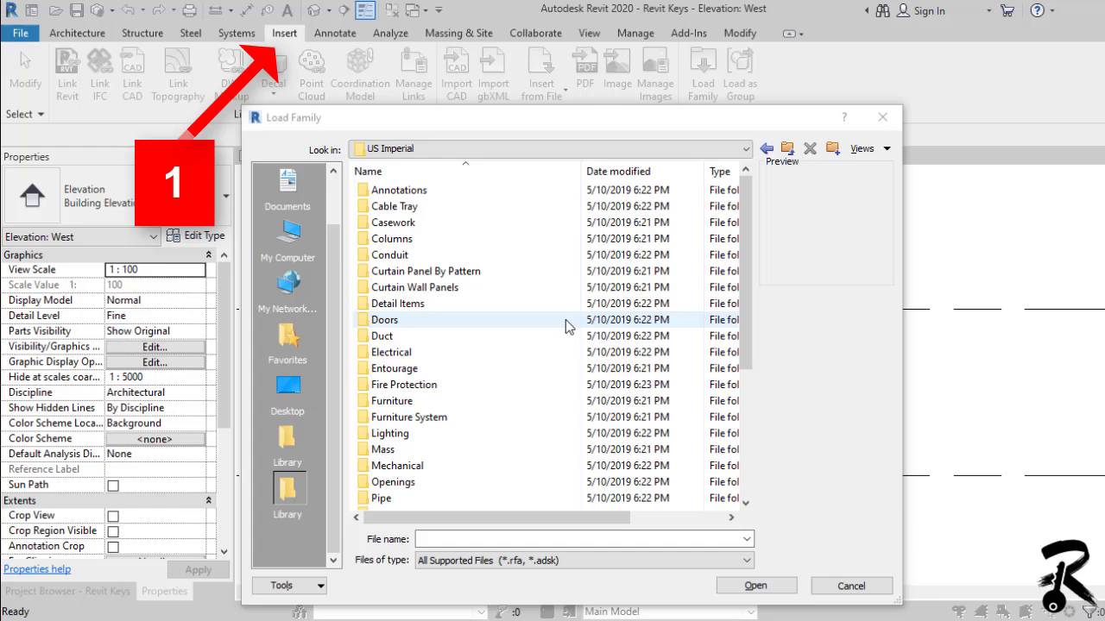
double_click(422, 322)
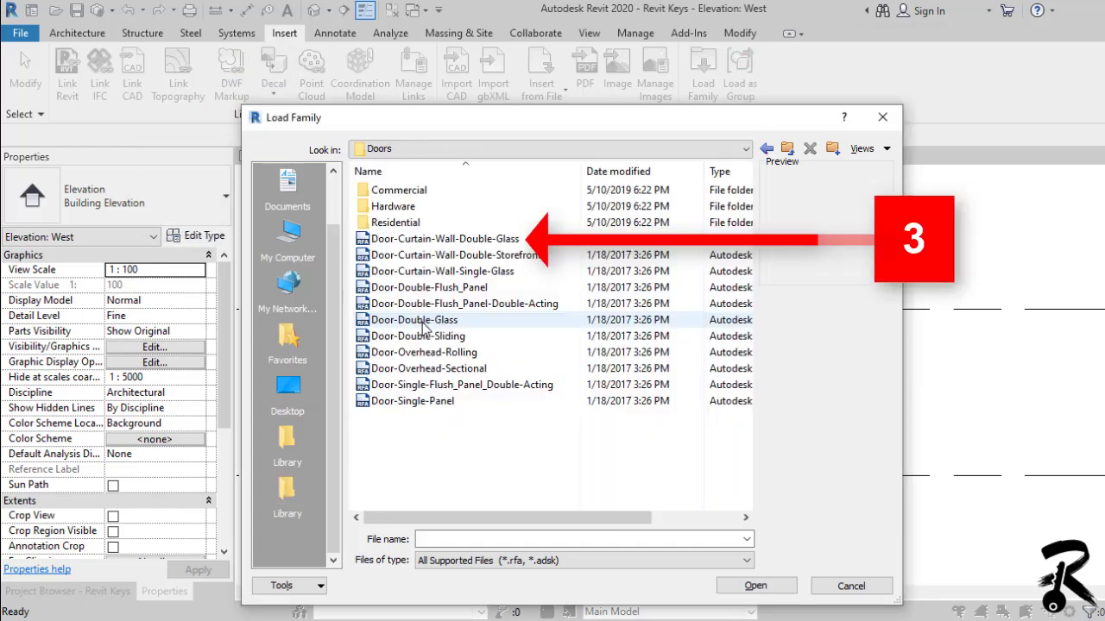
click(431, 239)
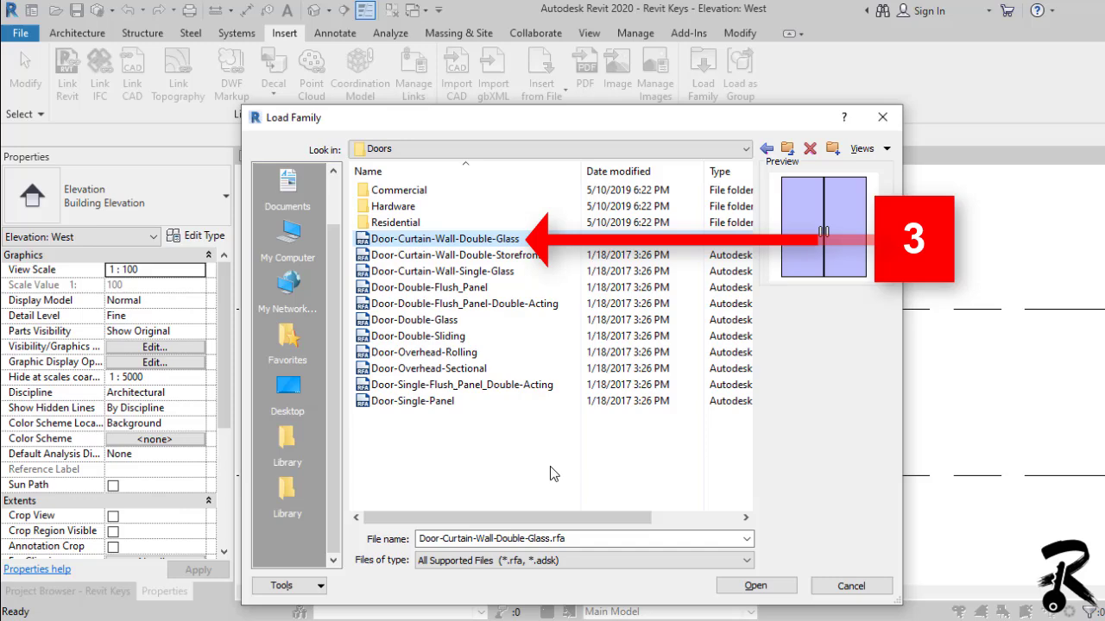
key(Return)
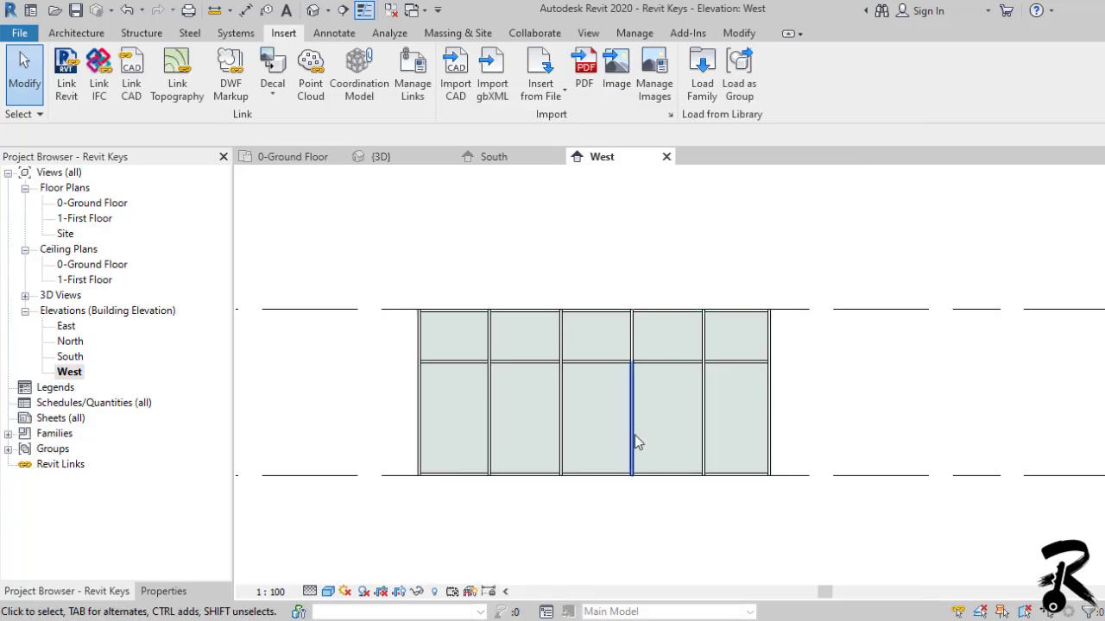
Change the lower middle glazed panel's type to Door-Curtain-Wall-Double-Glass and set the West elevation's detail level to Fine
key(Tab)
key(Tab)
key(Tab)
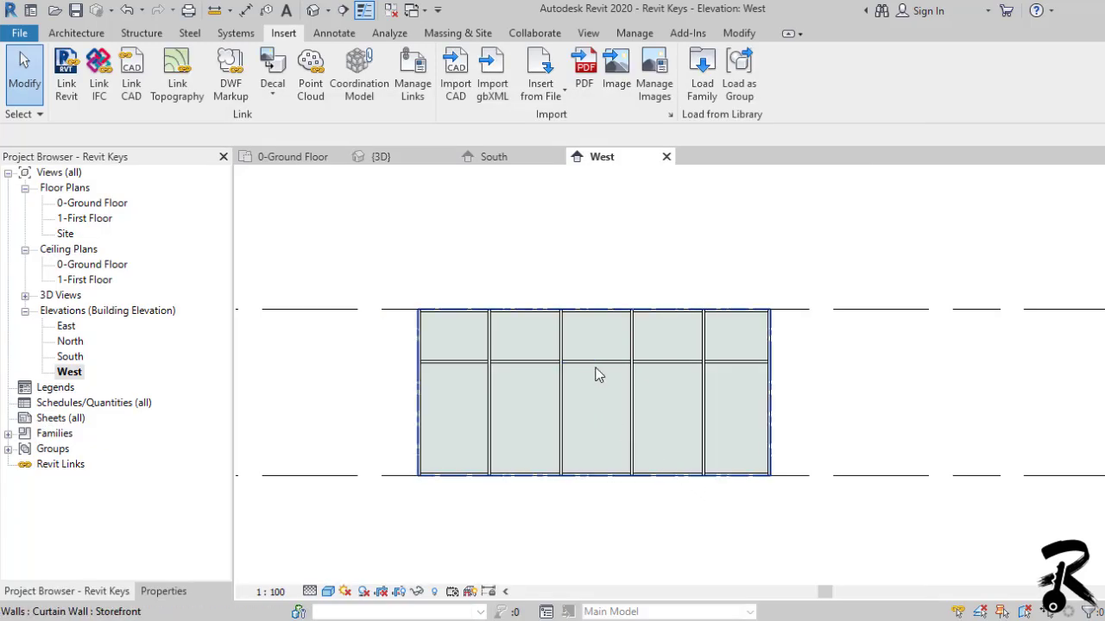
key(Tab)
key(Tab)
key(Tab)
key(Tab)
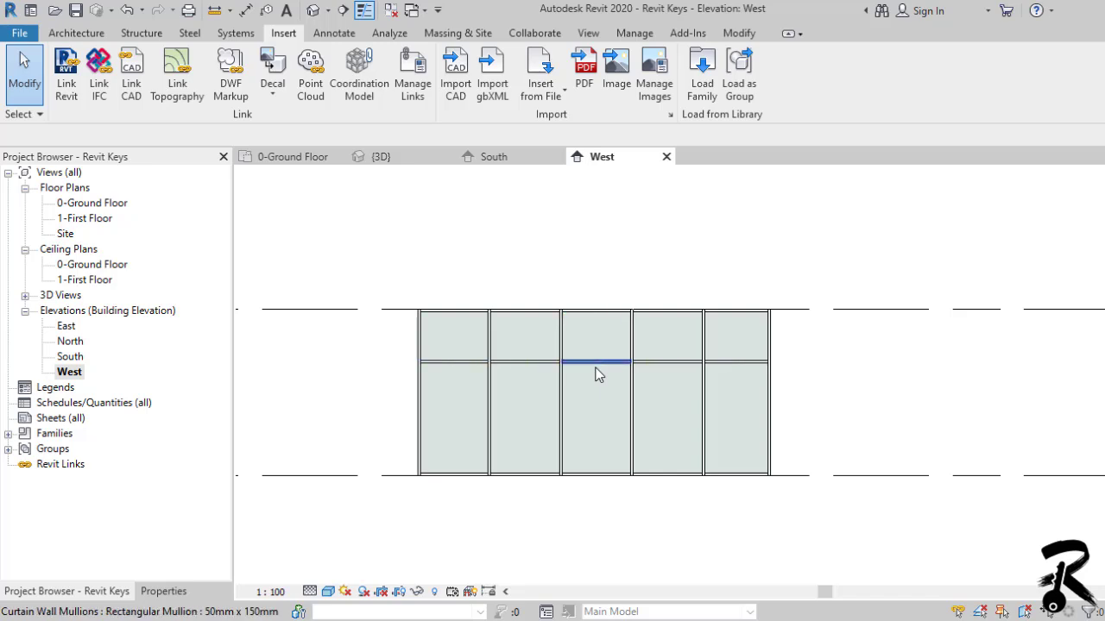
click(599, 374)
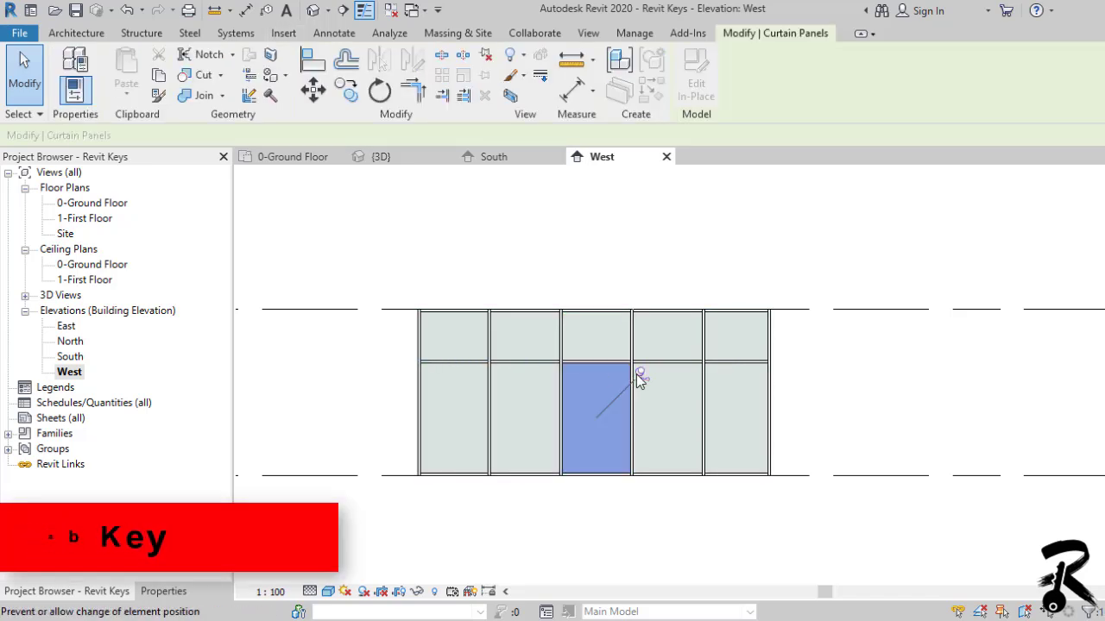
click(178, 594)
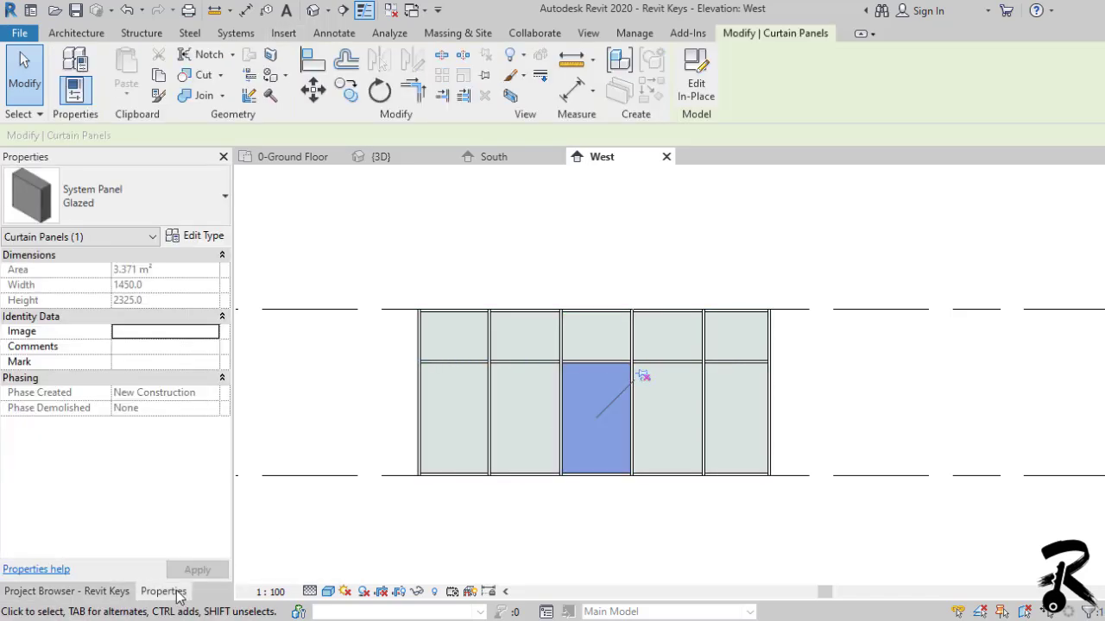
click(102, 195)
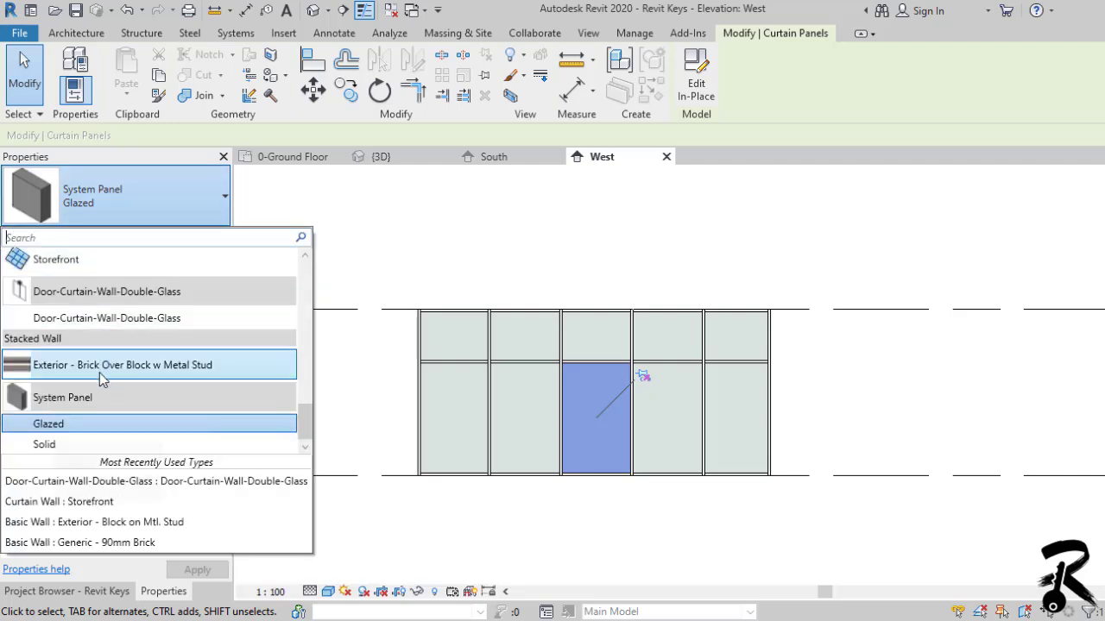
mouse_move(52, 329)
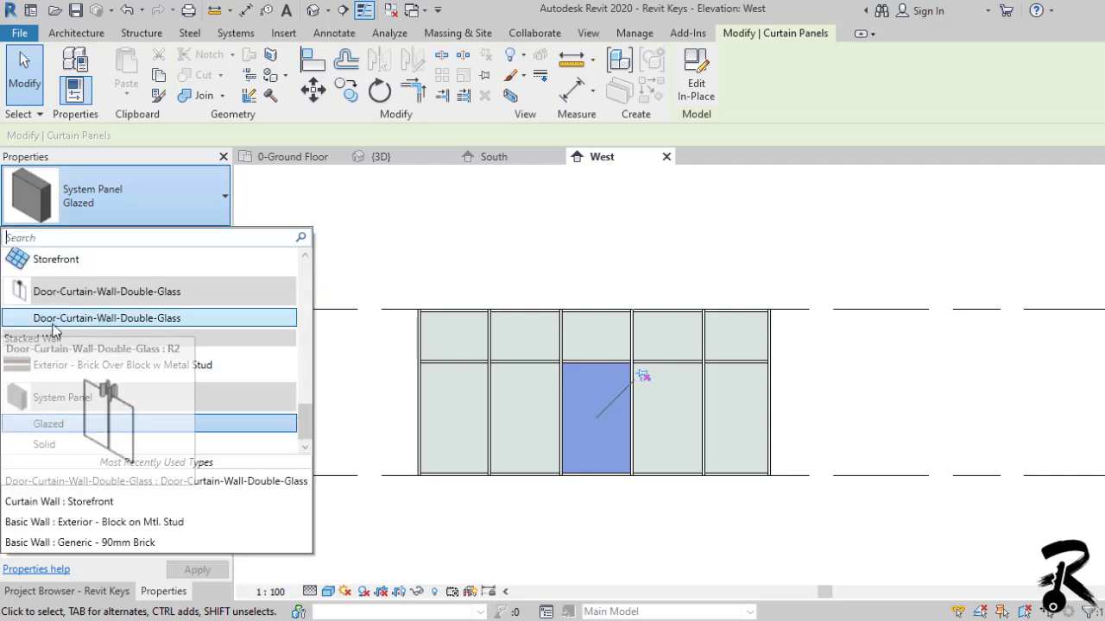
click(205, 319)
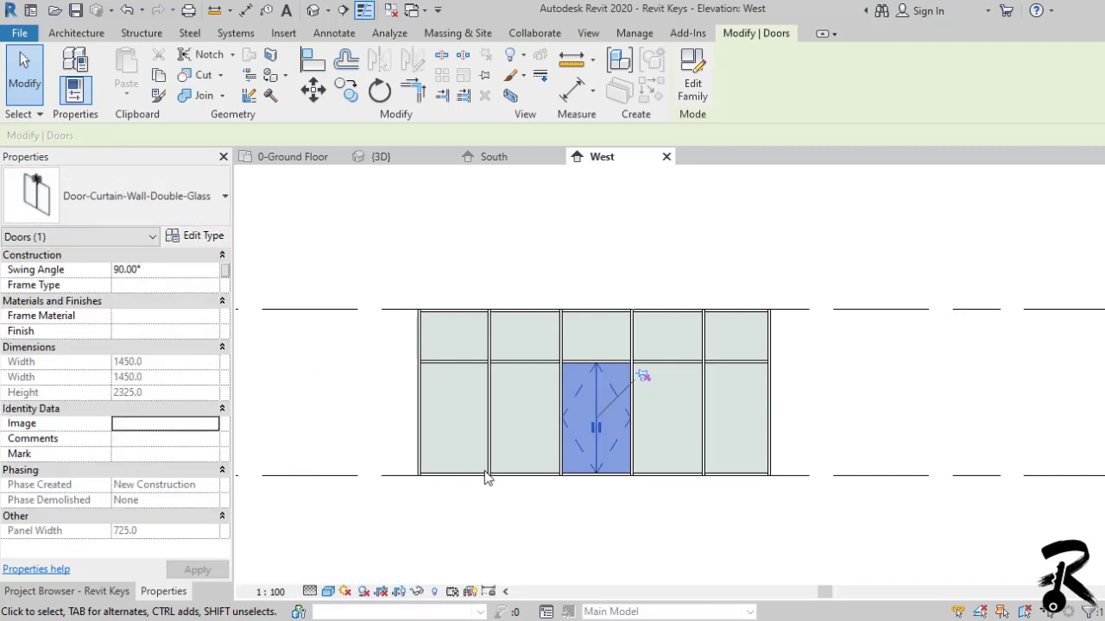
key(Escape)
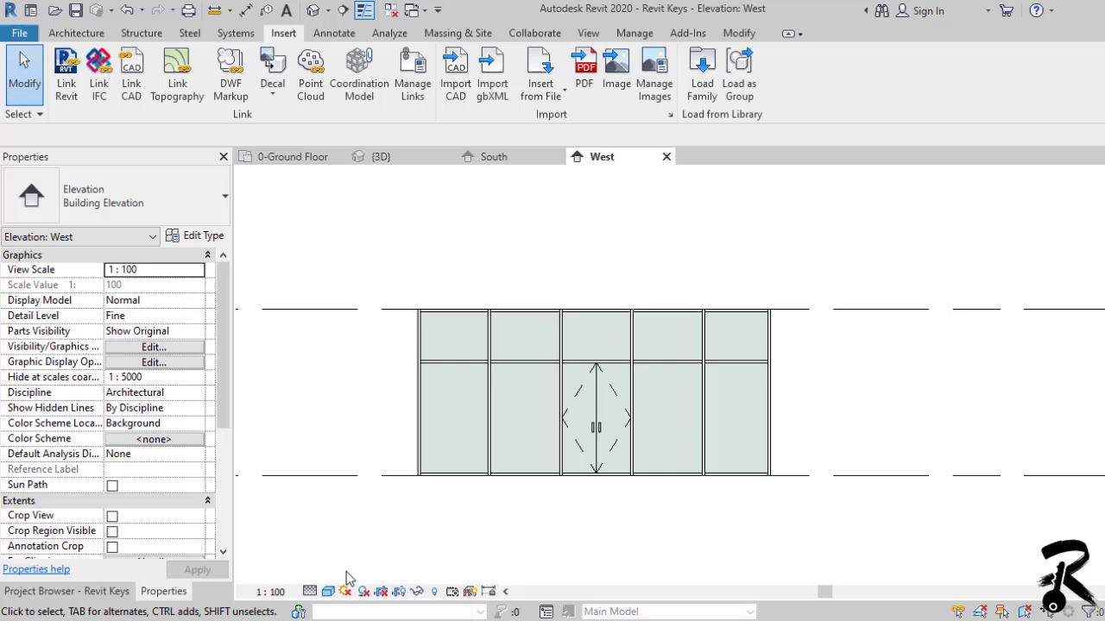
click(310, 592)
click(331, 573)
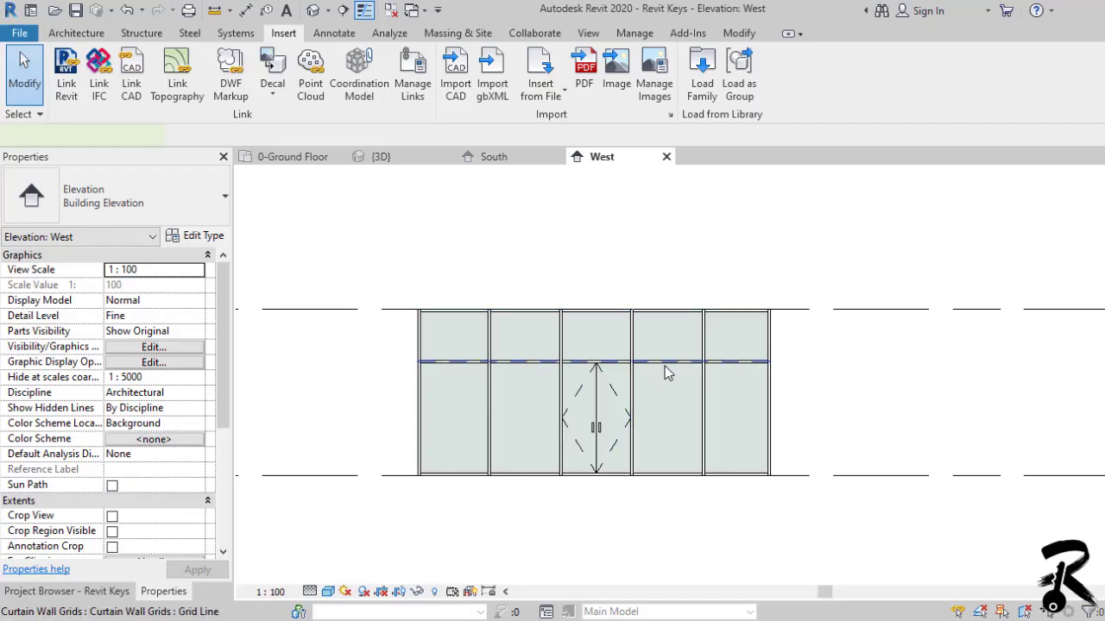
Unpin the horizontal grid line above the door and set its height above the wall base to 2600 mm
click(665, 366)
click(639, 320)
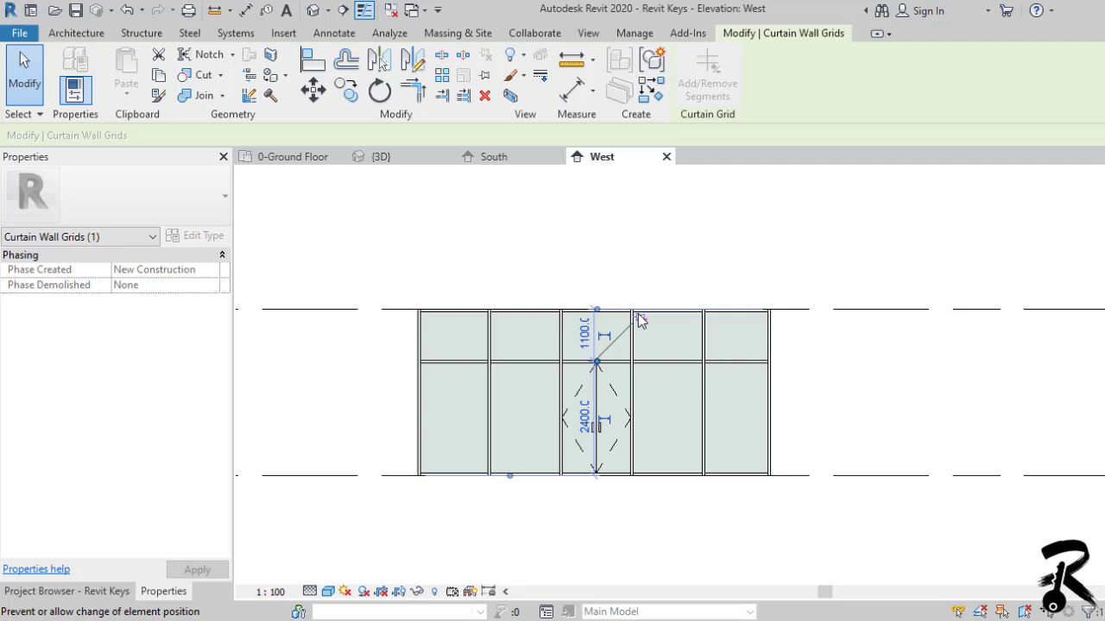
click(586, 419)
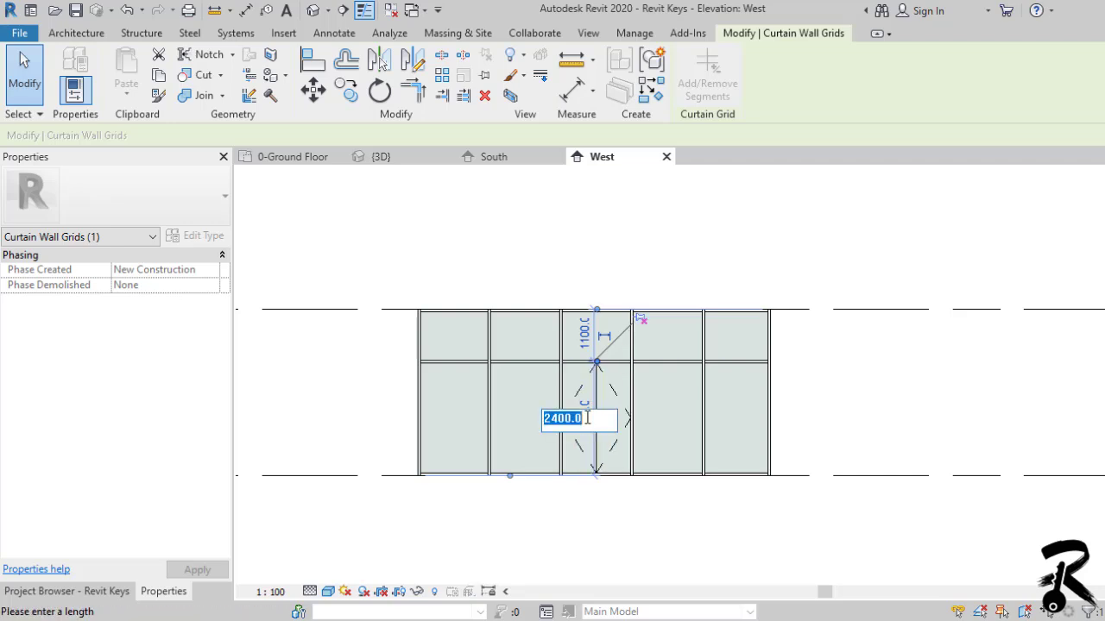
text(25)
key(Return)
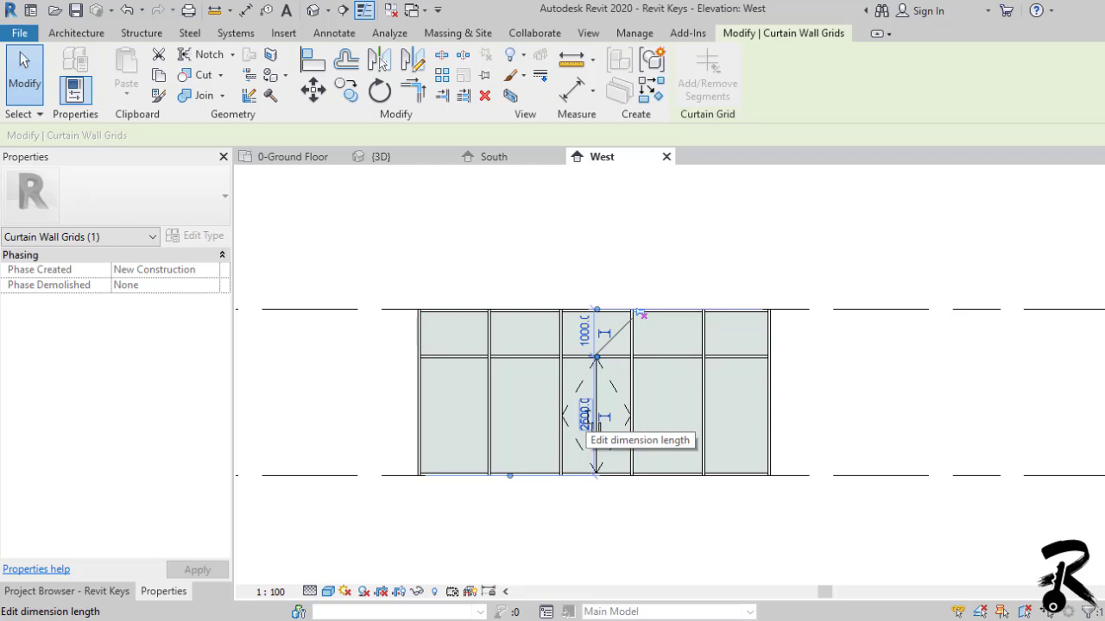
click(594, 423)
text(2600)
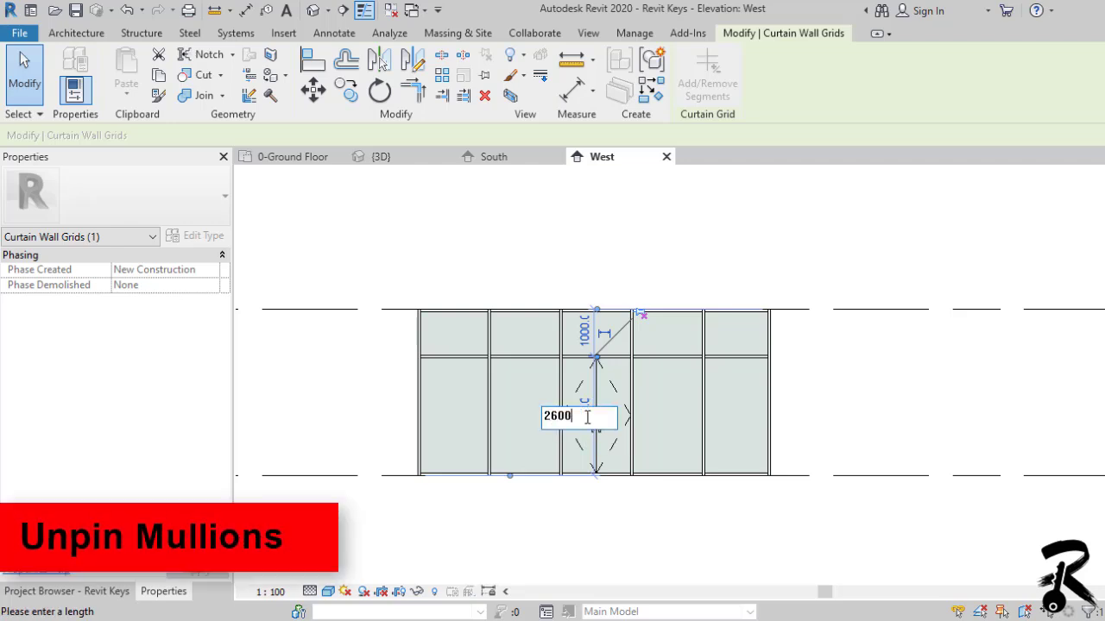
key(Return)
key(Escape)
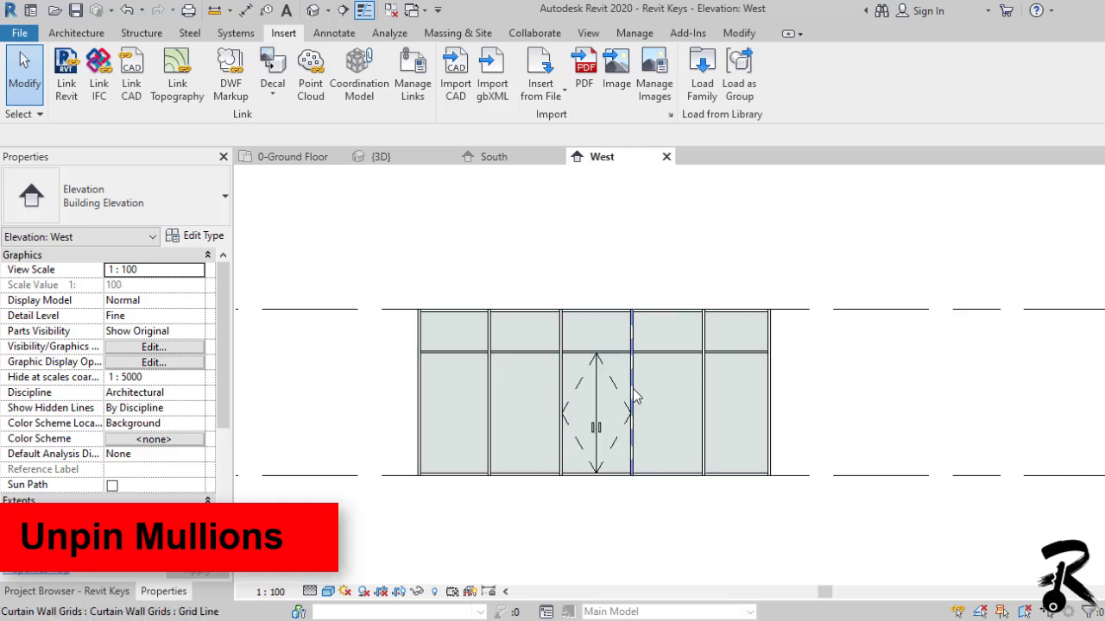
Unpin the vertical grid line on the door's right side and set the door bay's width to 1750 mm
click(636, 388)
click(677, 350)
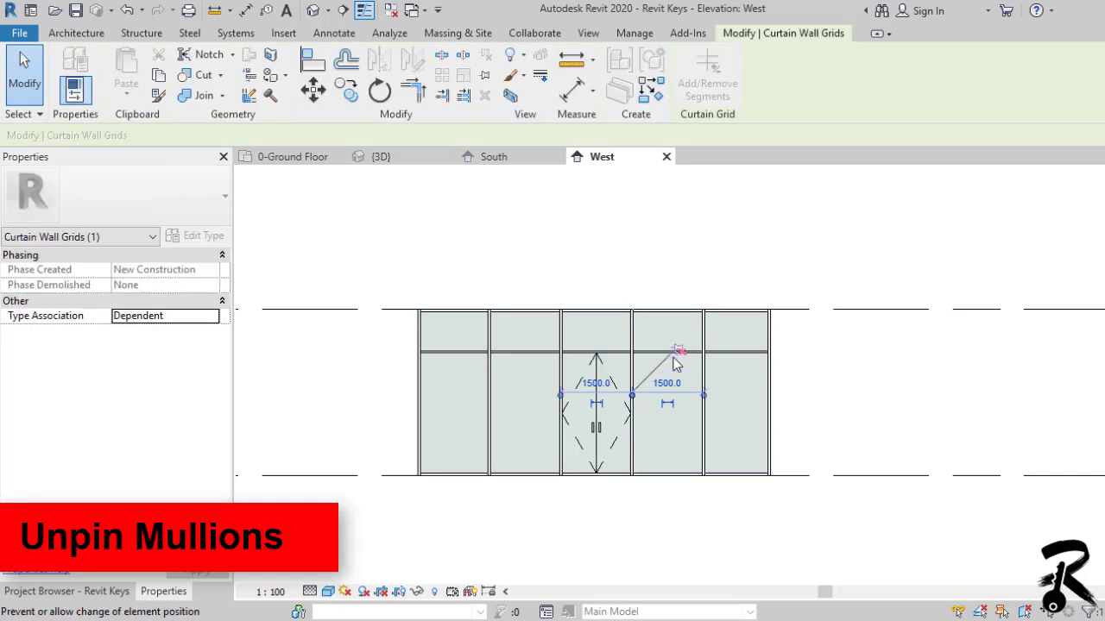
click(610, 387)
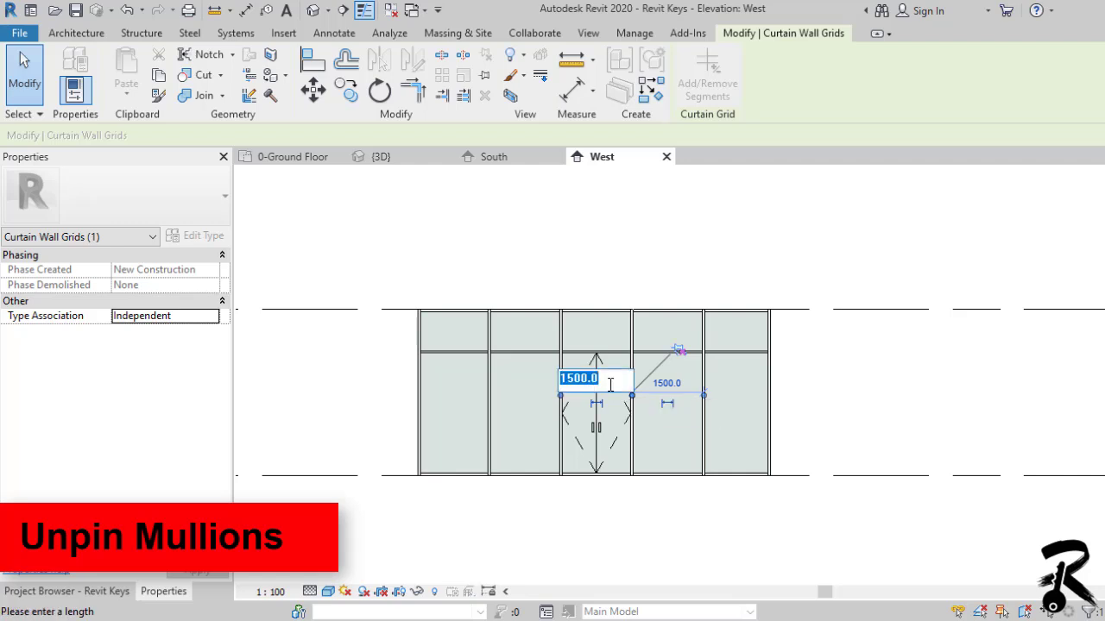
text(1)
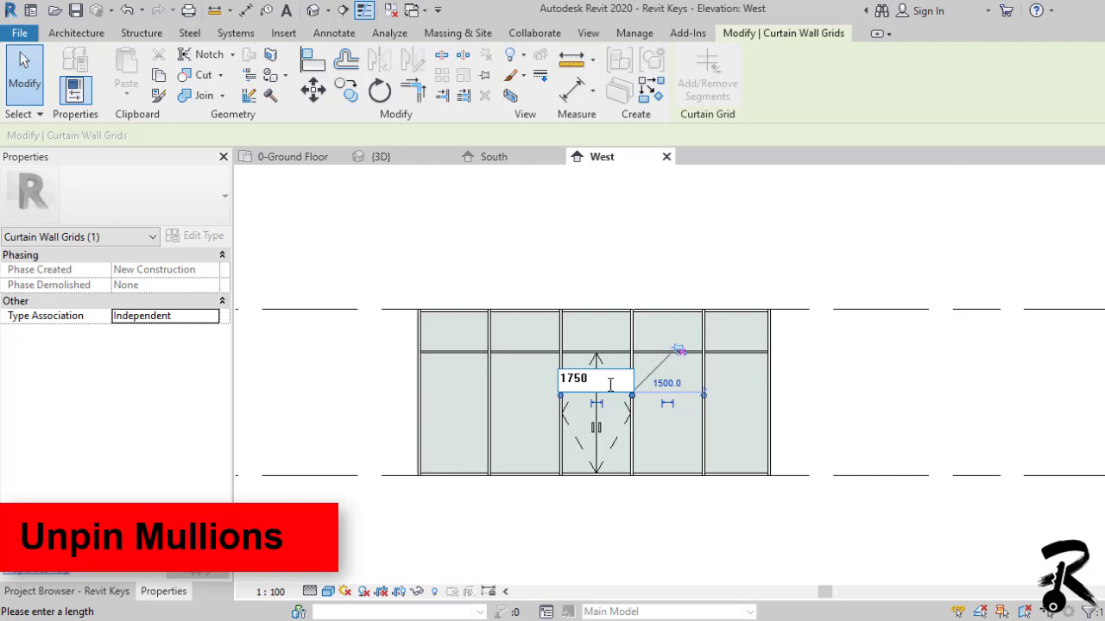
key(Return)
key(Escape)
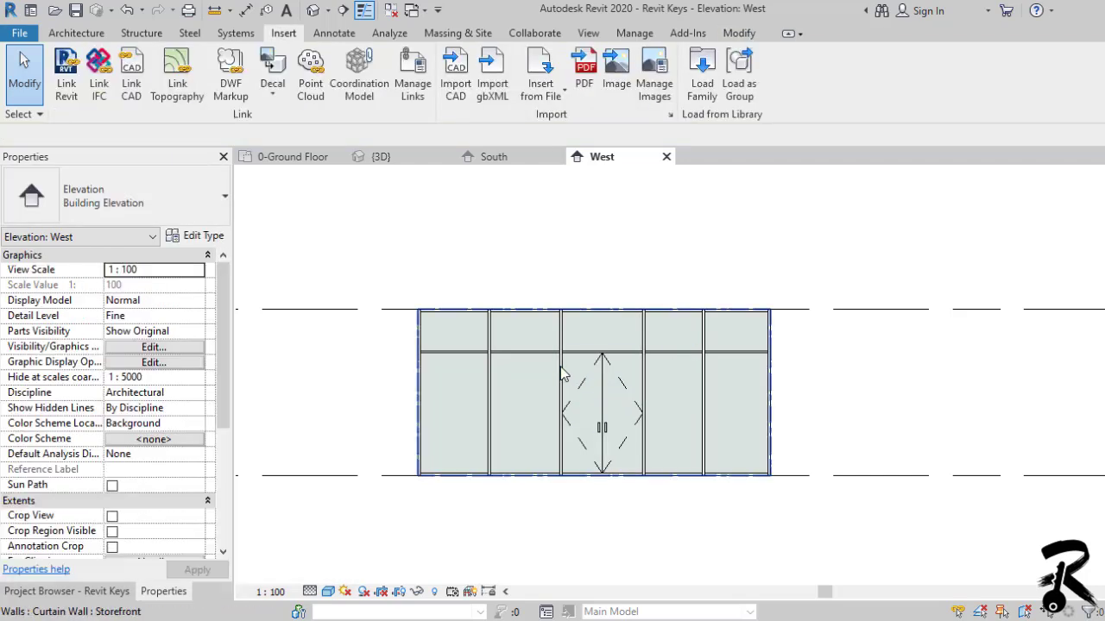
Unpin the vertical grid line on the door's left side and set the door bay's width to 2000 mm
click(562, 373)
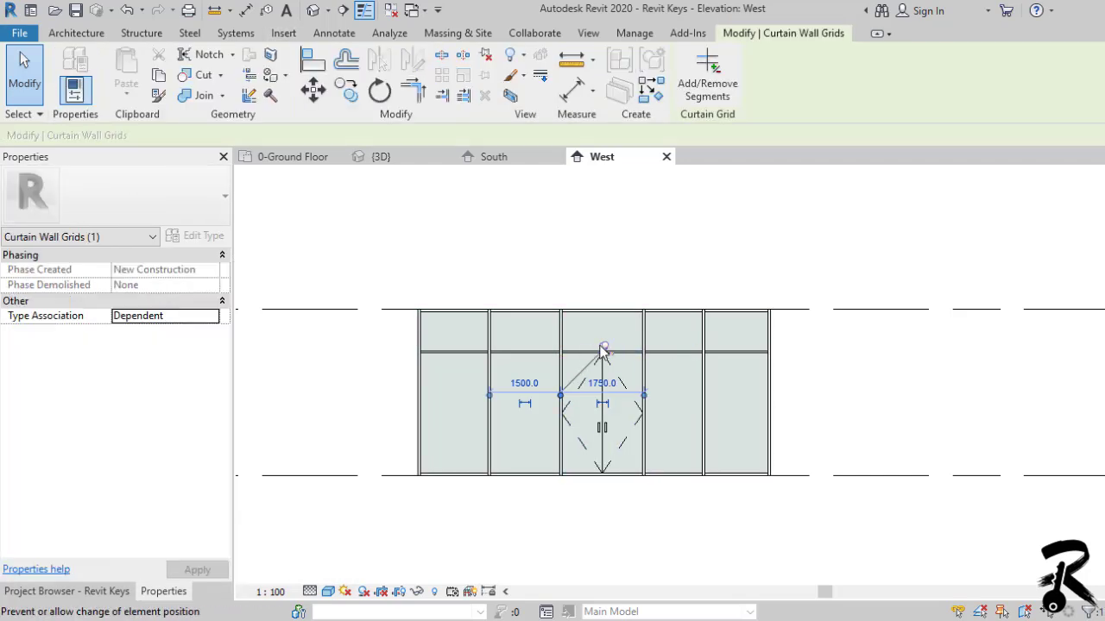
click(606, 350)
click(598, 381)
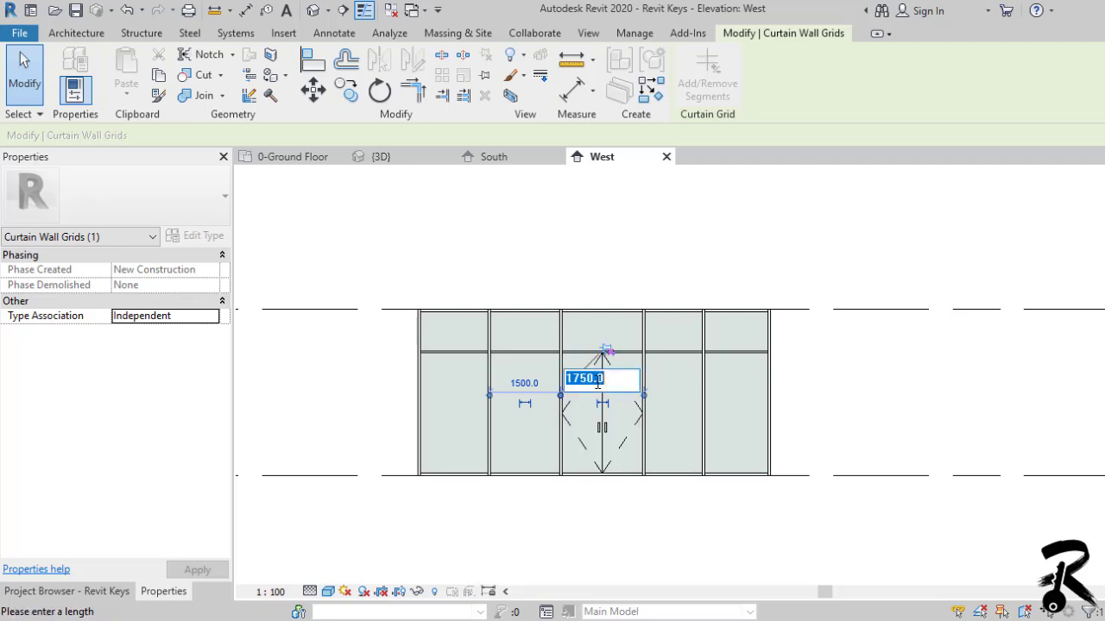
text(2000)
key(Return)
click(541, 246)
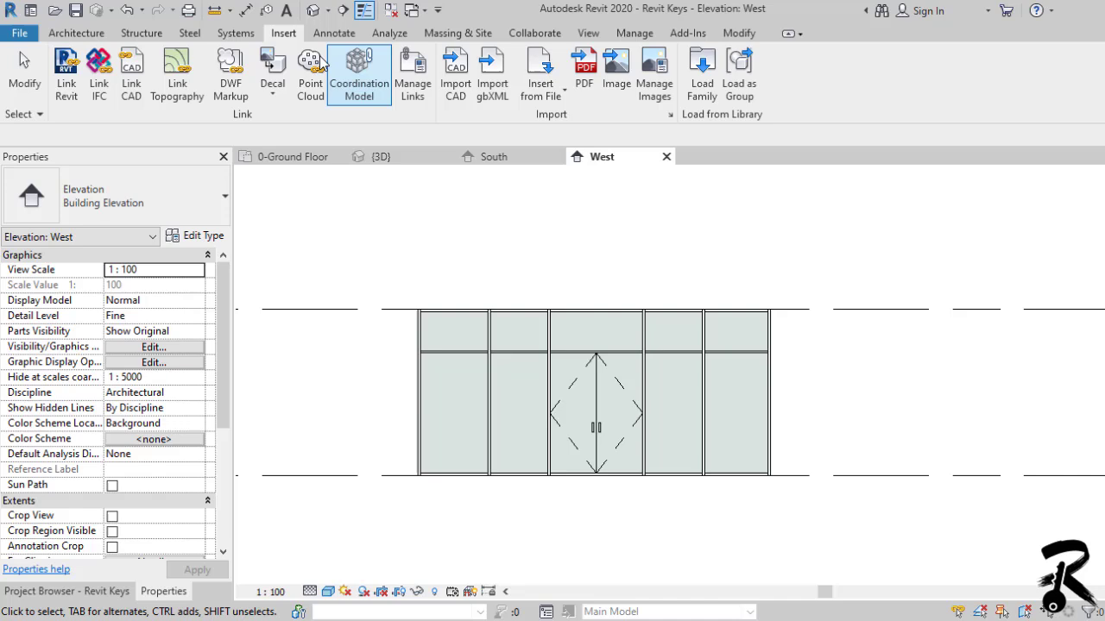
Place aligned dimensions above the wall for the two curtain wall bays directly beside the door
click(246, 10)
click(490, 371)
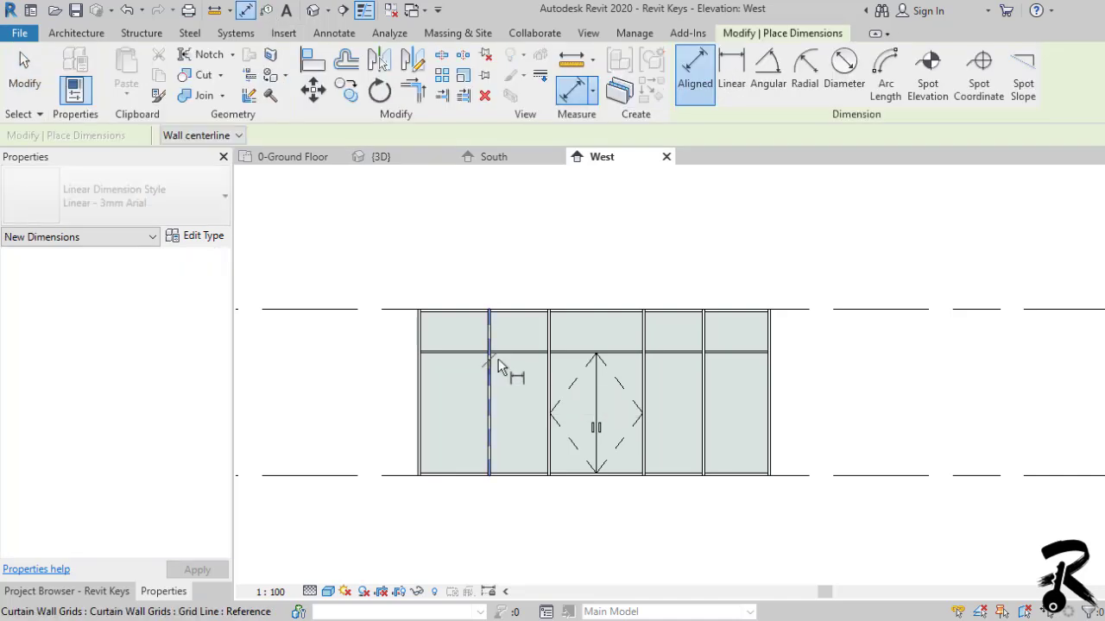
click(548, 367)
click(587, 275)
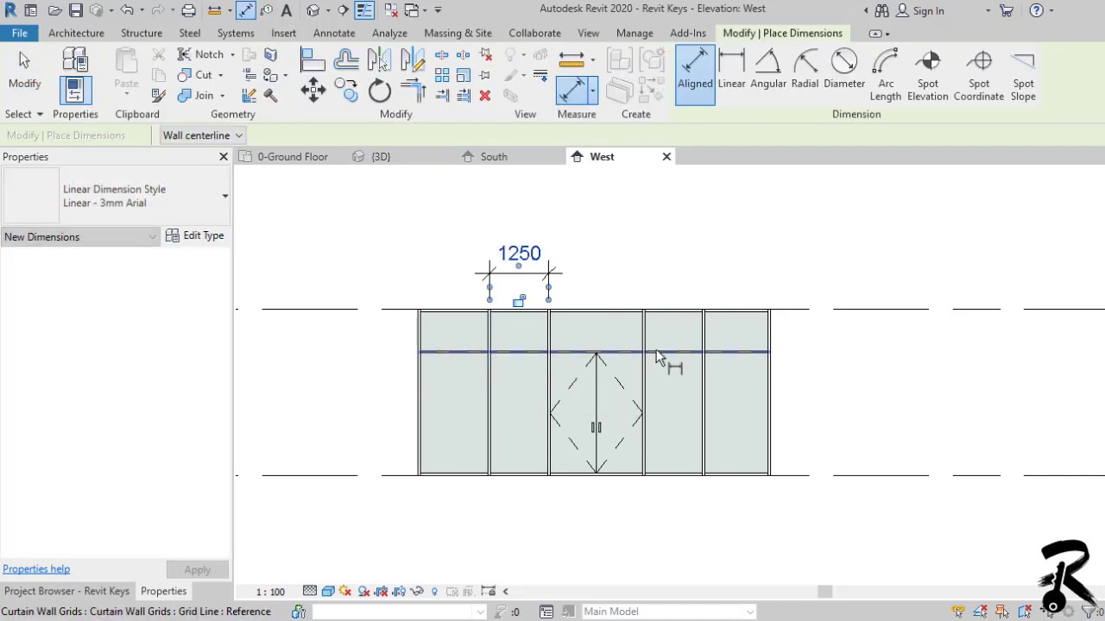
click(647, 344)
click(704, 346)
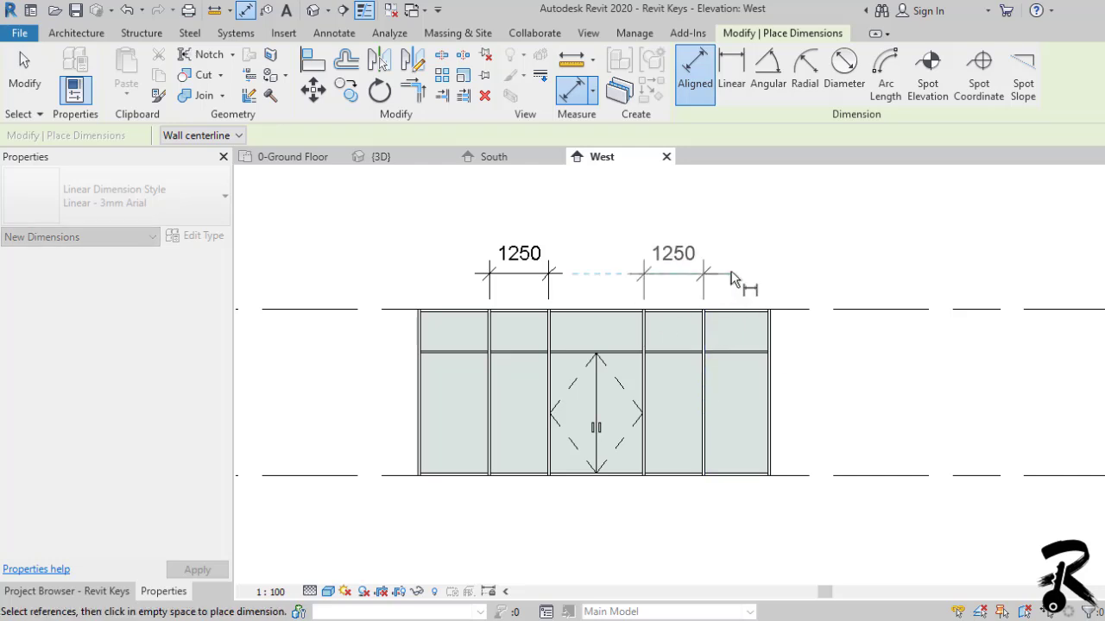
click(731, 276)
key(Escape)
key(Escape)
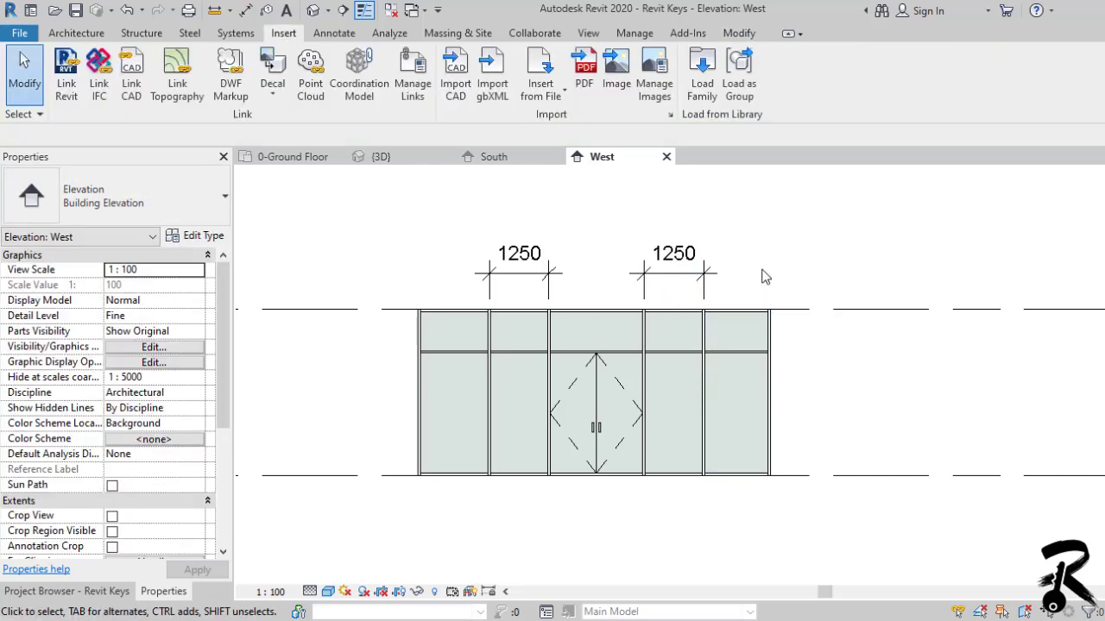
Display the curtain wall and its door in the 3D view with a coloured visual style and shadows turned on
click(314, 10)
scroll(718, 397, up, 3)
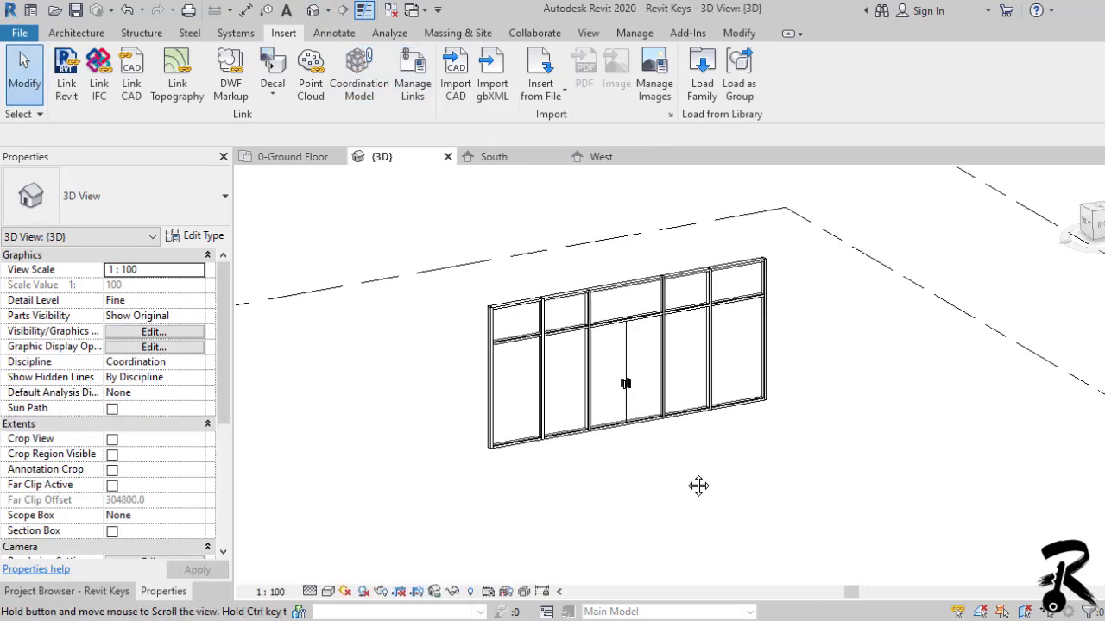
scroll(698, 486, up, 3)
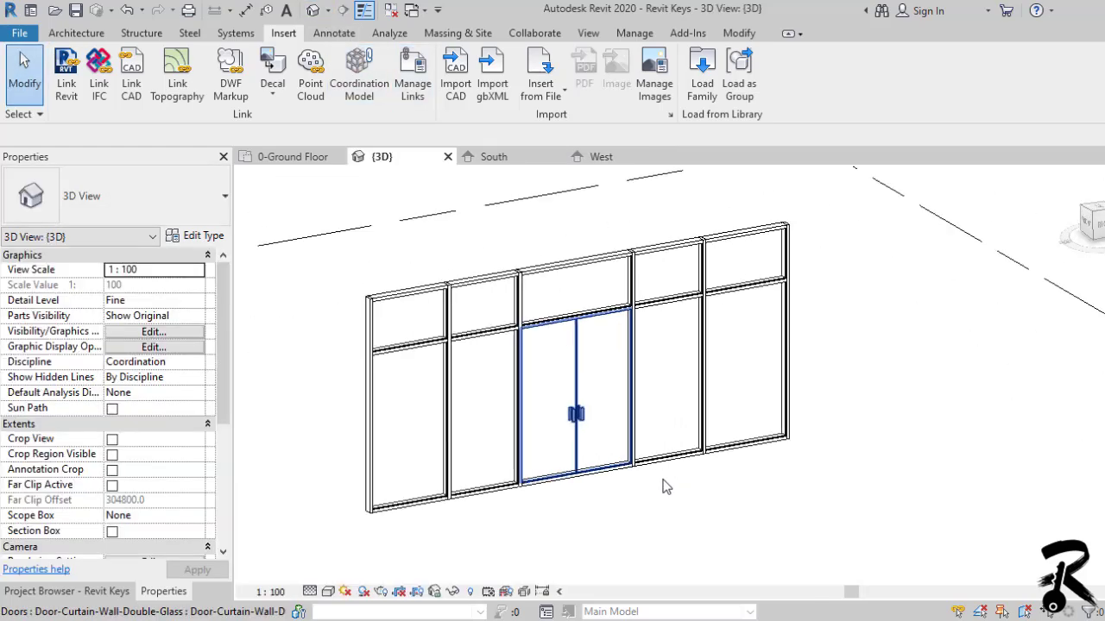
click(328, 592)
click(354, 540)
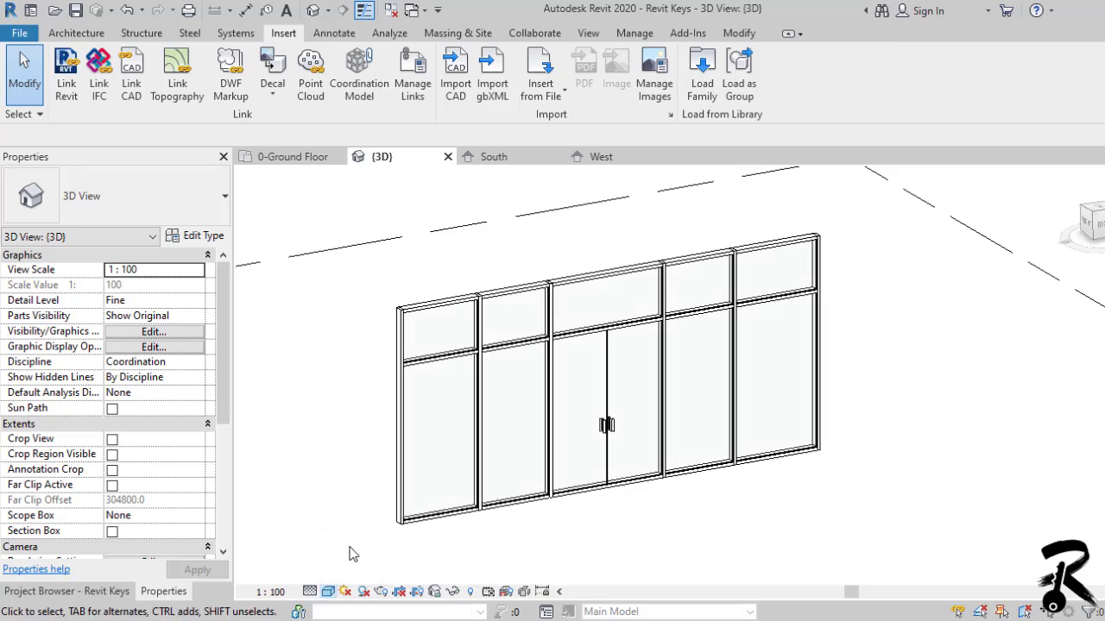
click(329, 592)
click(358, 553)
middle_drag(676, 548, 661, 515)
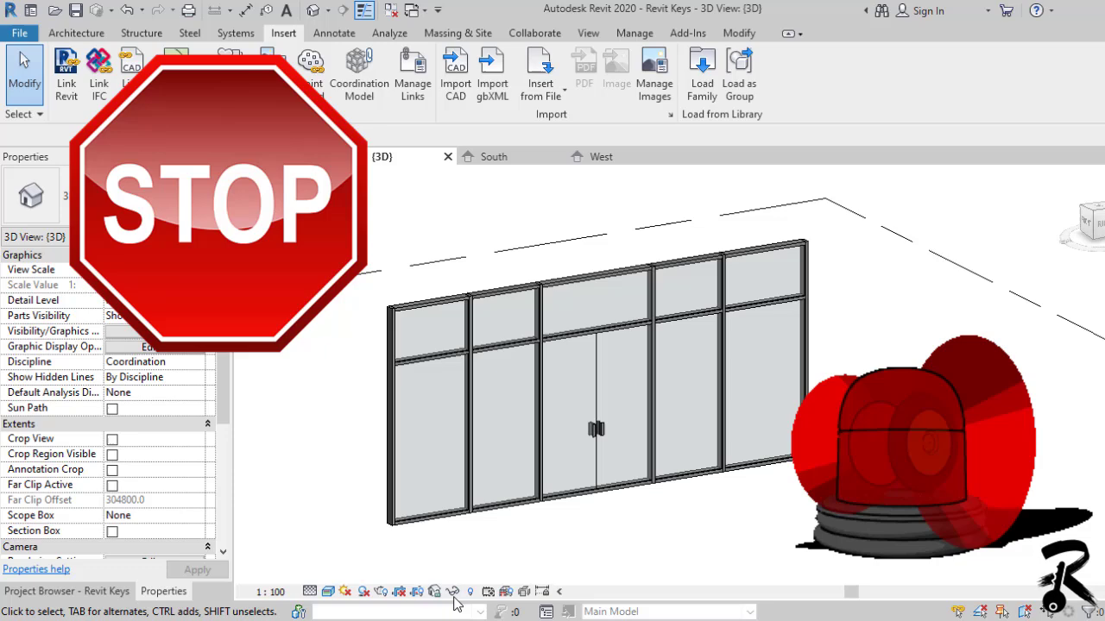
click(363, 592)
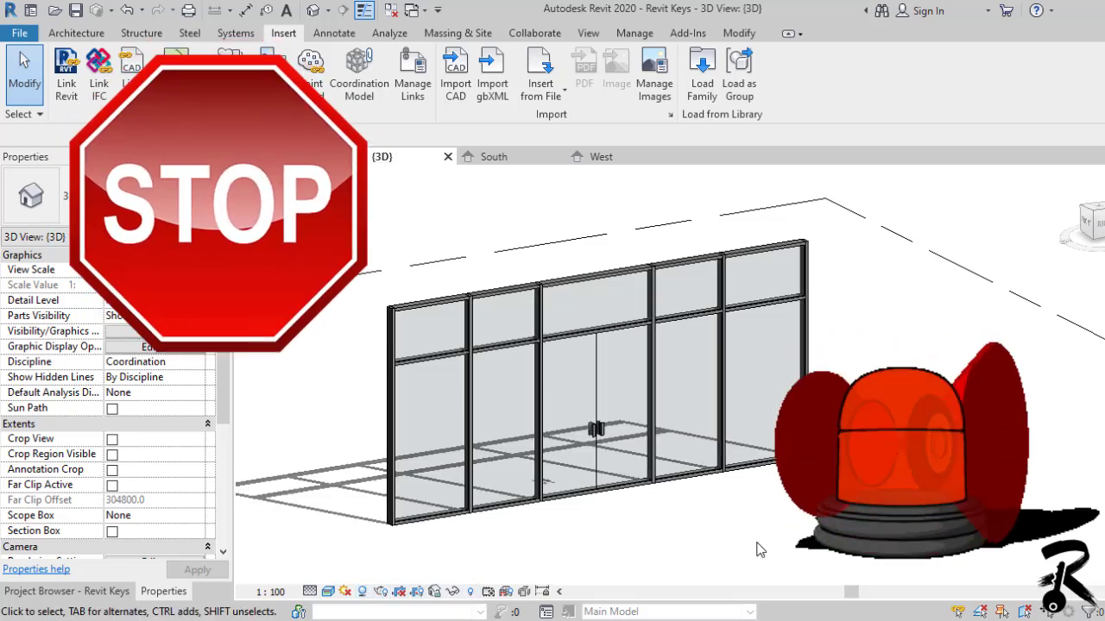
shift+middle_drag(756, 550, 743, 519)
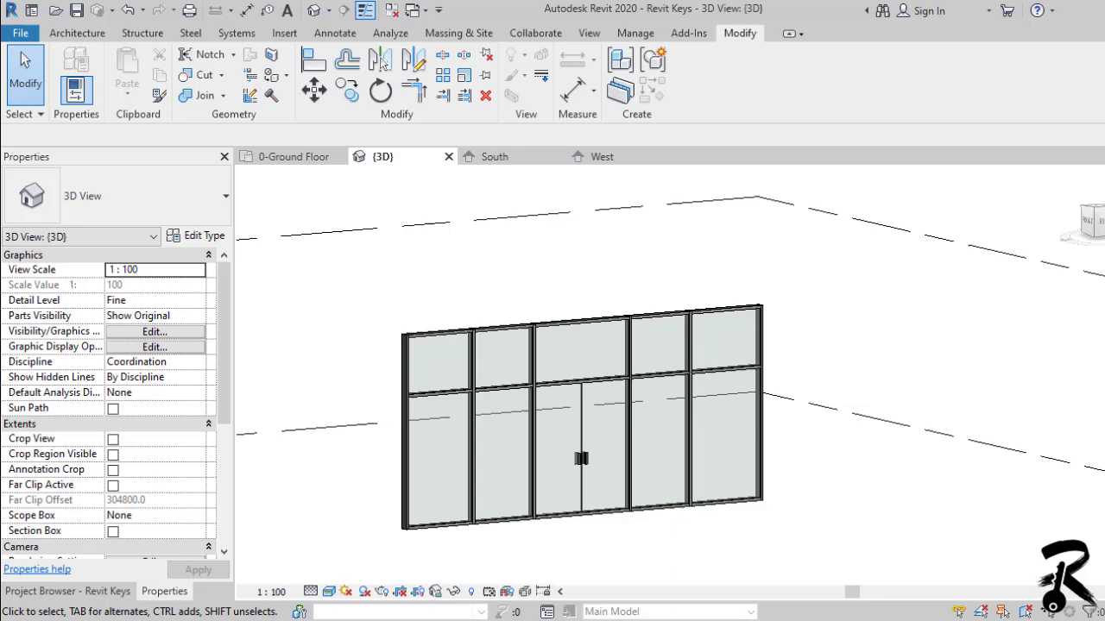
In the West elevation, change the double-glass door's type back to the Glazed system panel
click(616, 159)
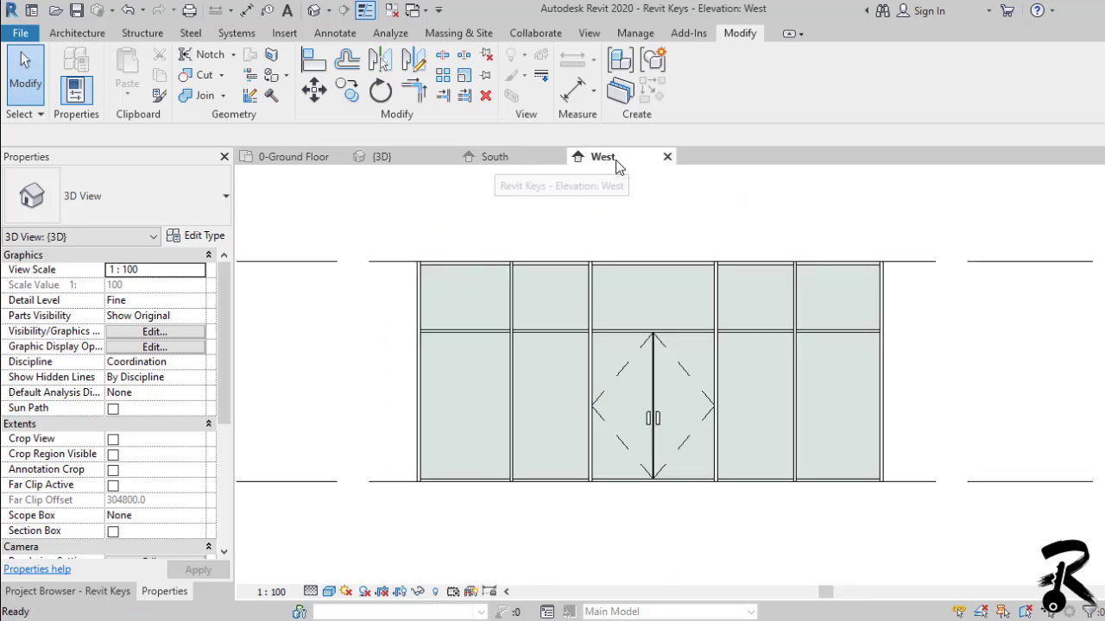
click(679, 362)
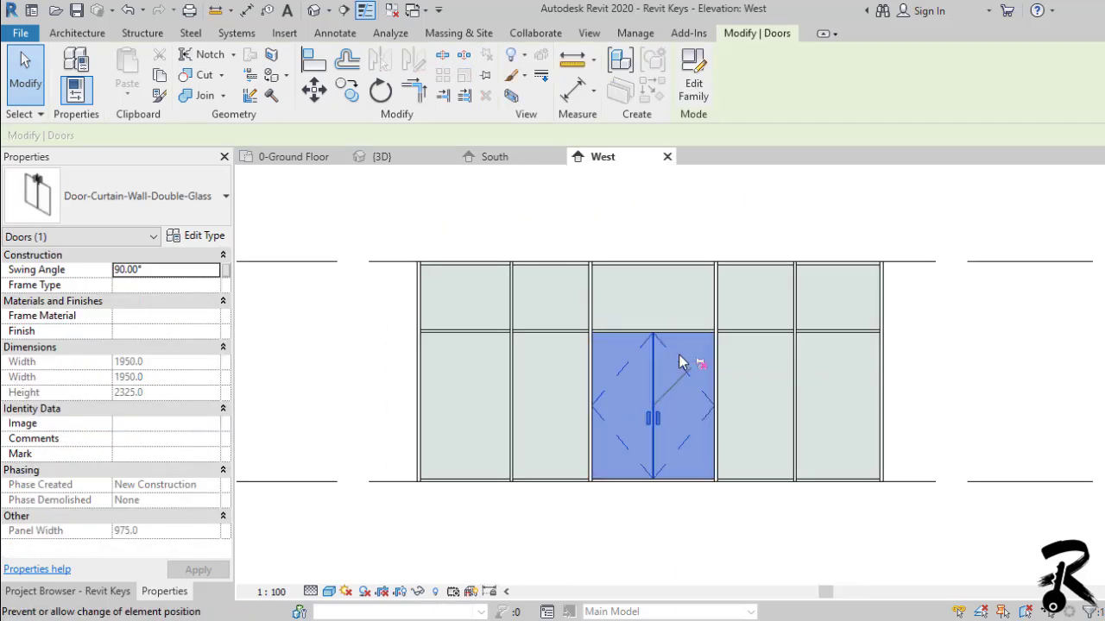
click(161, 196)
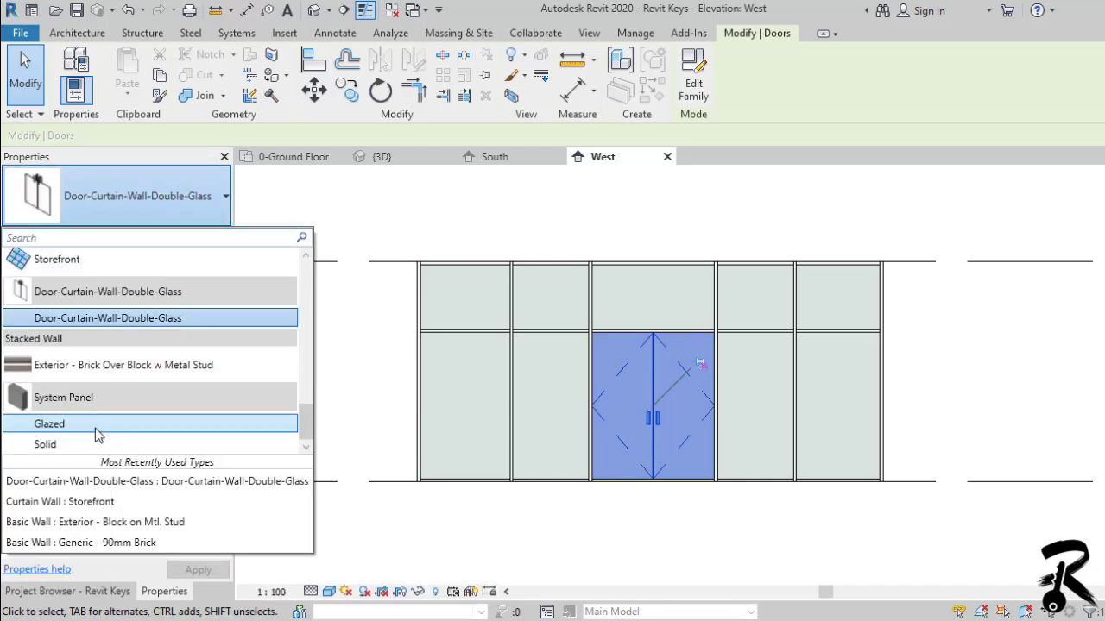
click(113, 425)
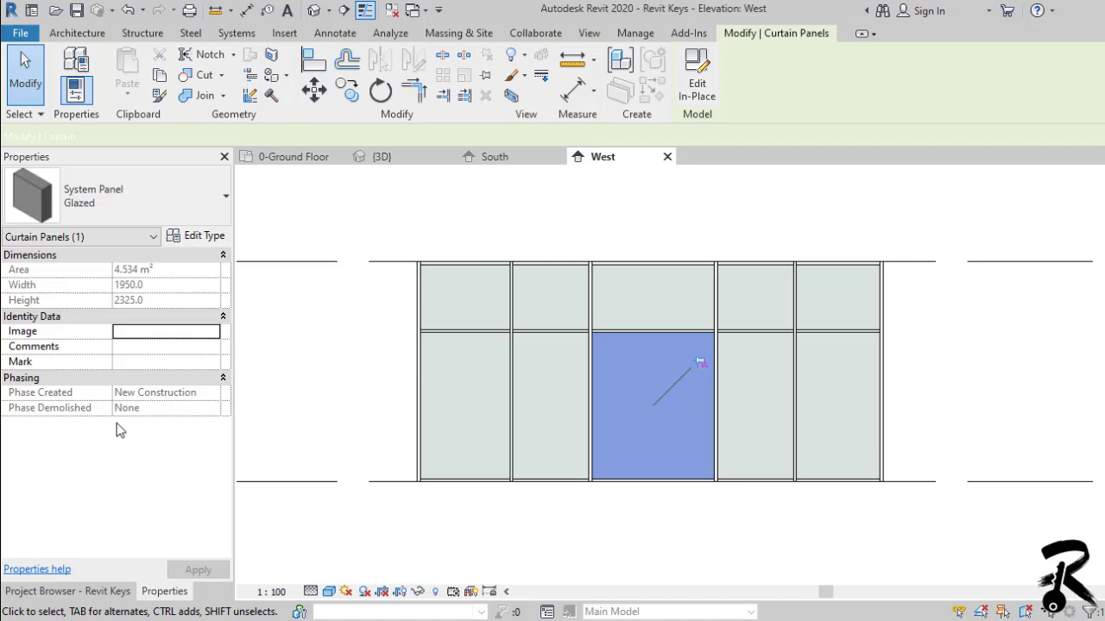
Move the vertical grid line on the middle panel's right side so the adjacent bay to its right is 1500 mm wide
click(592, 523)
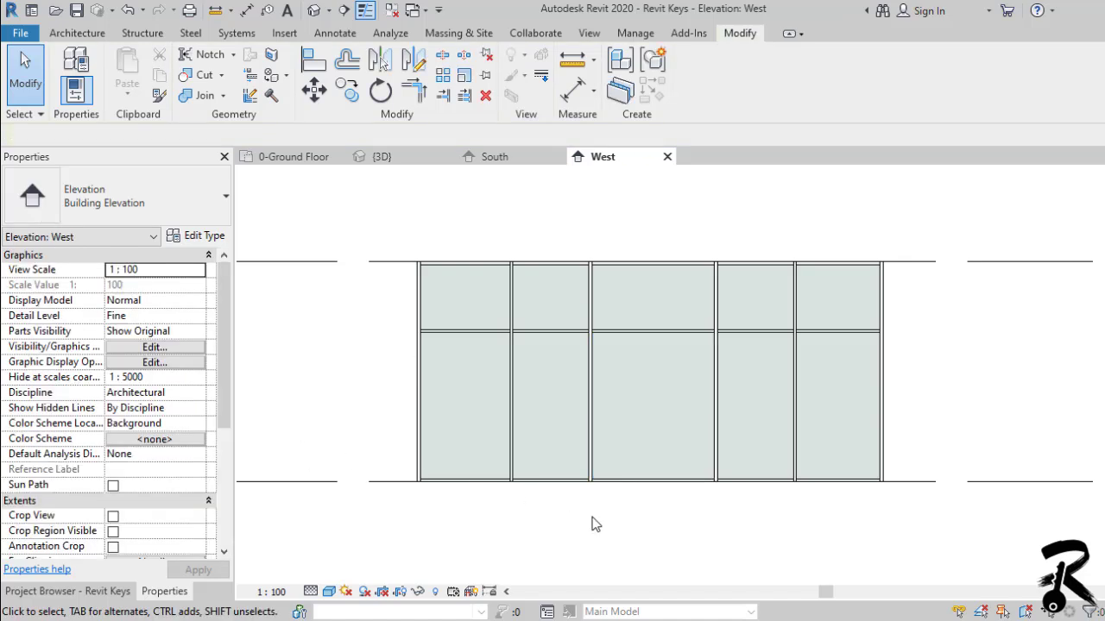
click(718, 379)
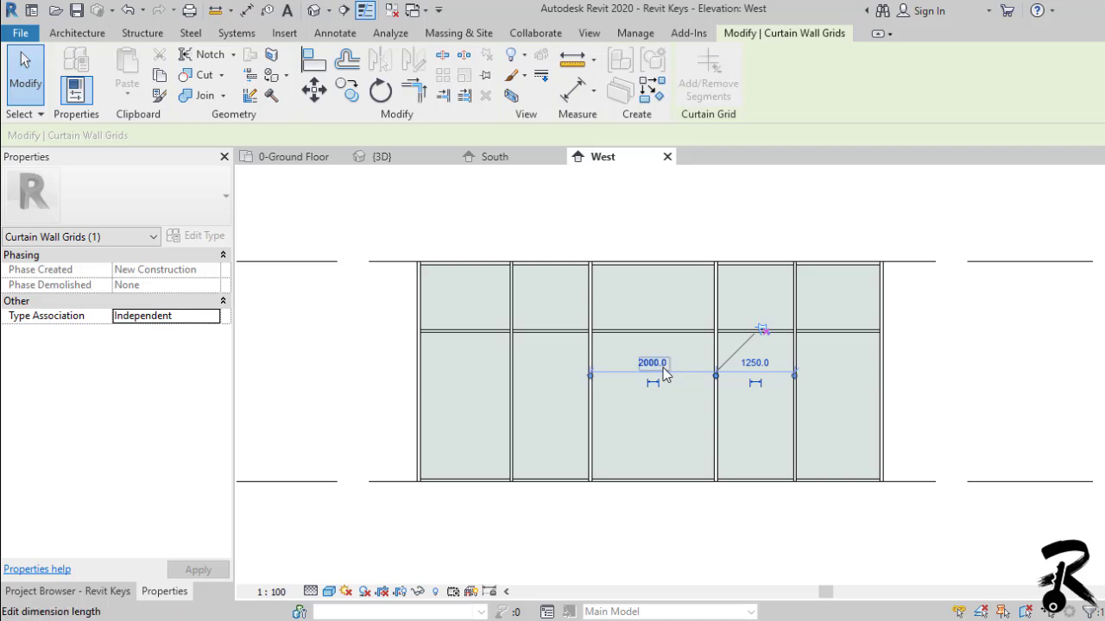
click(754, 364)
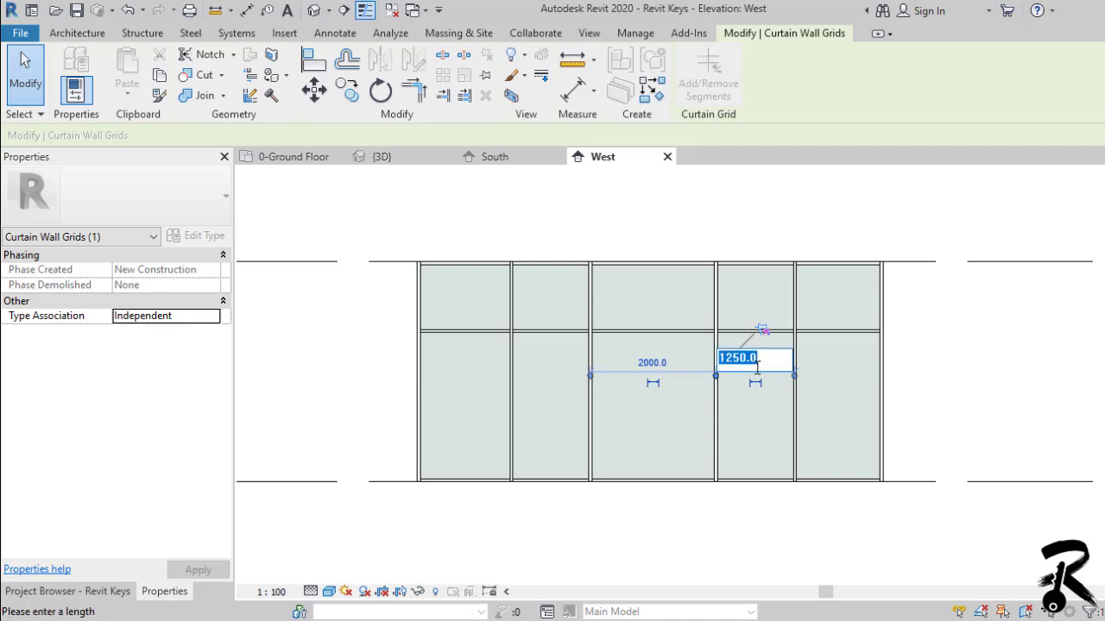
text(15)
key(Return)
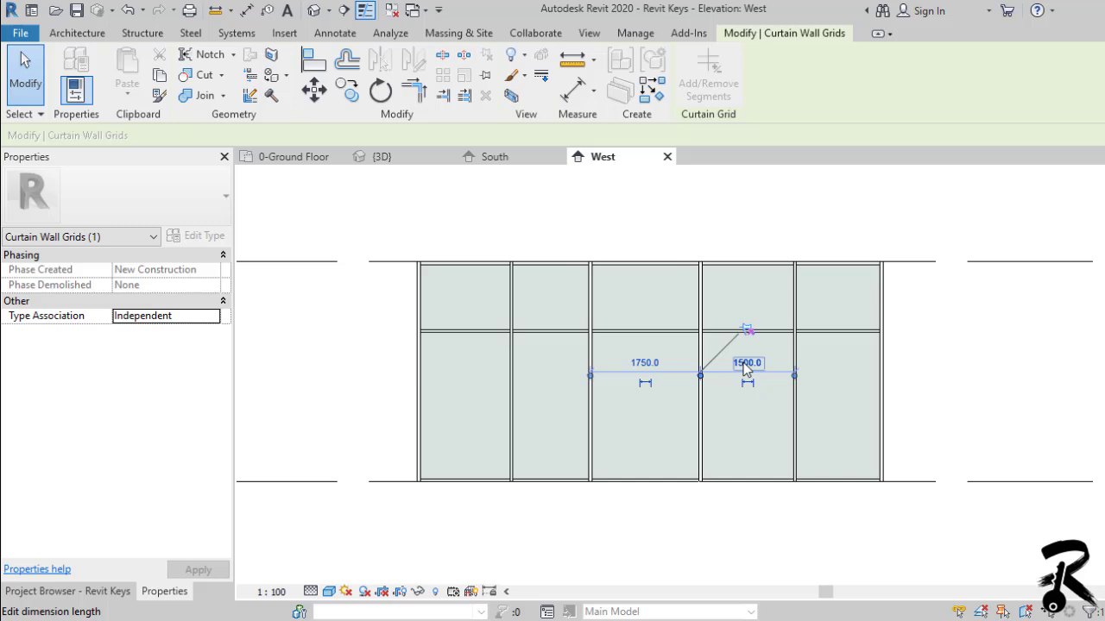
key(Escape)
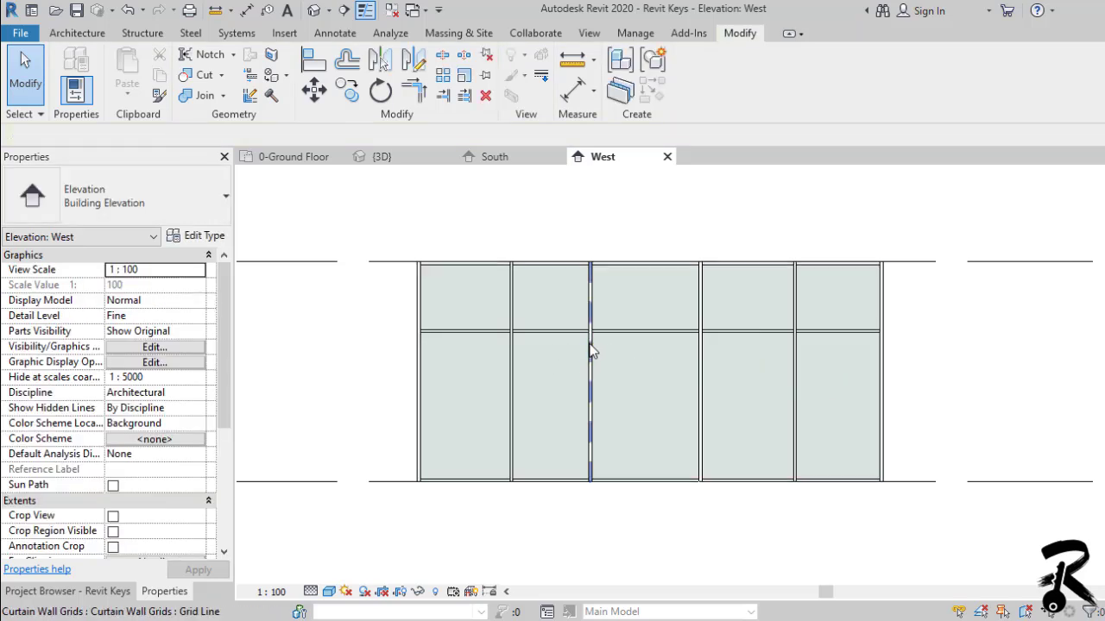
Move the vertical grid line on the middle panel's left side so the adjacent bay to its left is 1500 mm wide
click(592, 350)
click(550, 363)
text(1)
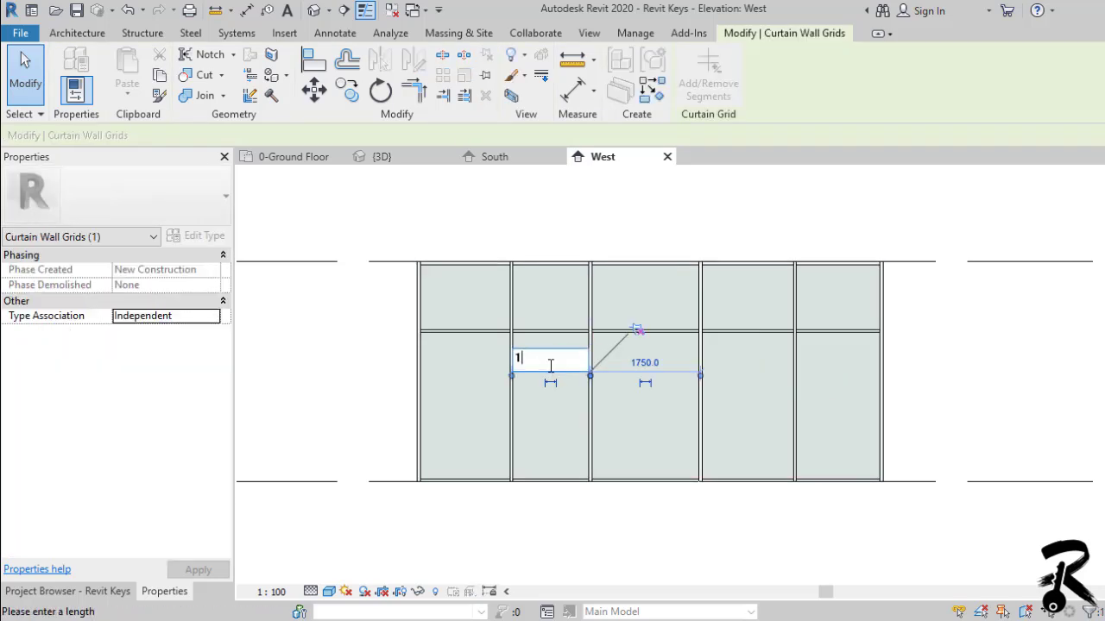
text( : 500)
key(Return)
click(955, 351)
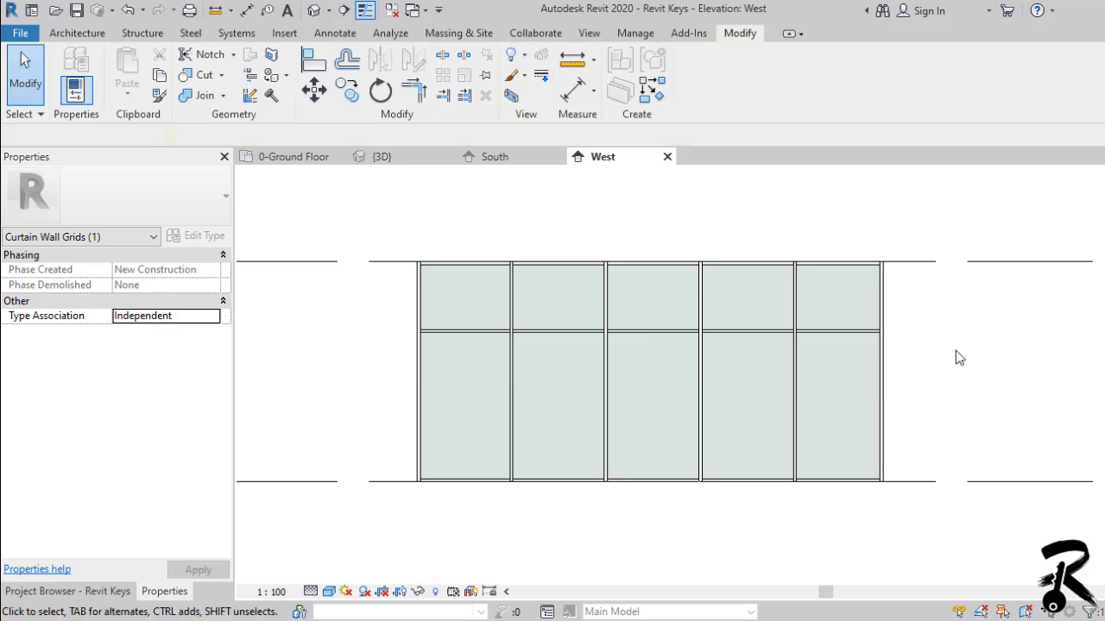